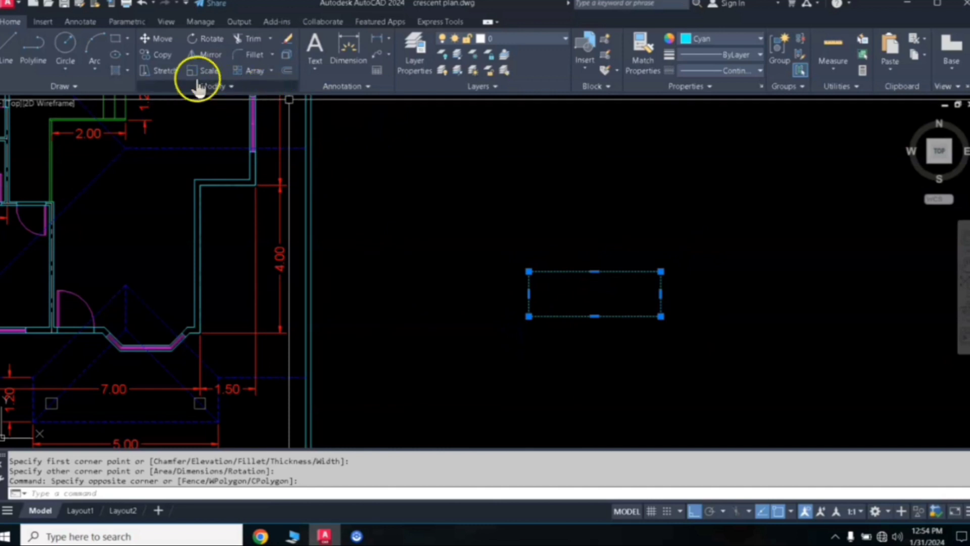
# Rotate the selected rectangle freehand about 15° counterclockwise around its lower-left corner.
pyautogui.click(194, 46)
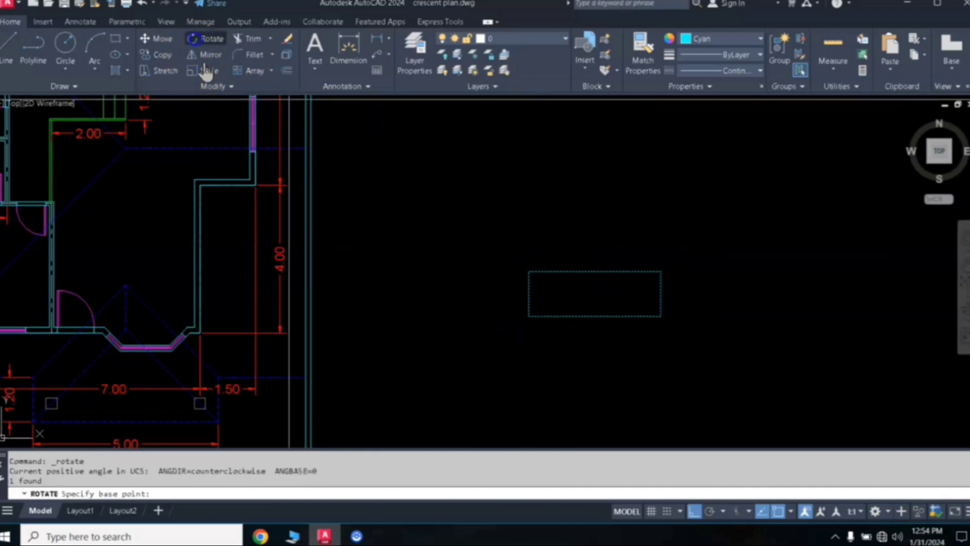
pyautogui.click(528, 316)
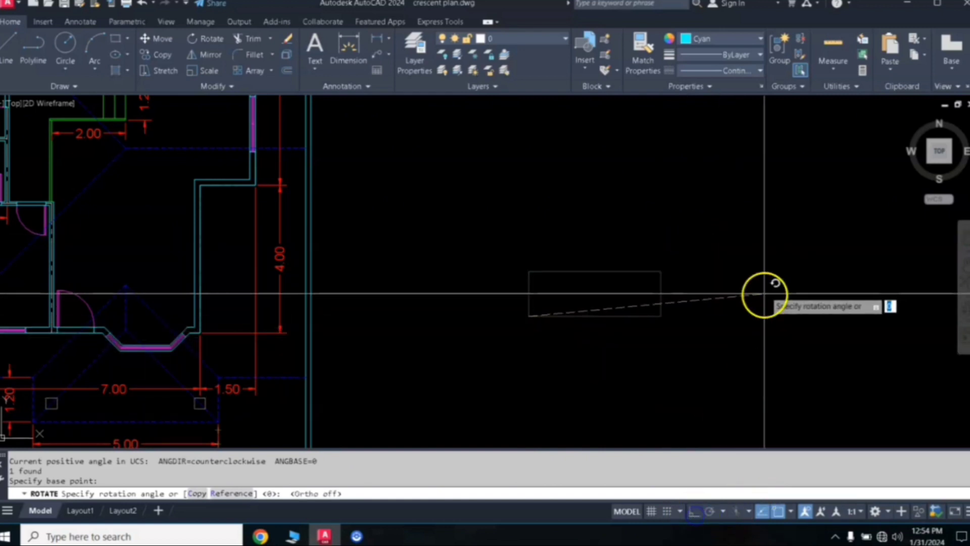
pyautogui.click(765, 254)
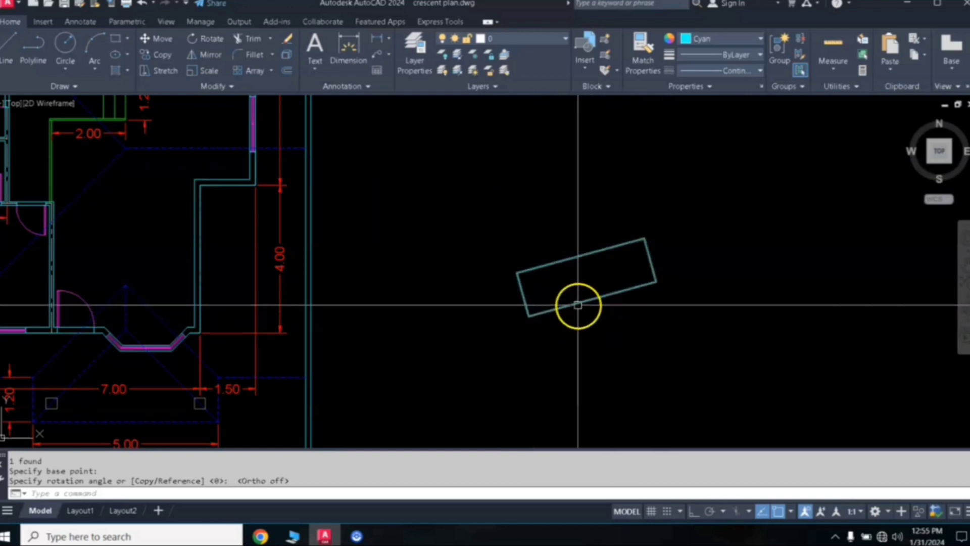
# Try rotating the tilted rectangle by 90° around its lowest corner, and undo that rotation.
pyautogui.click(697, 221)
pyautogui.click(445, 330)
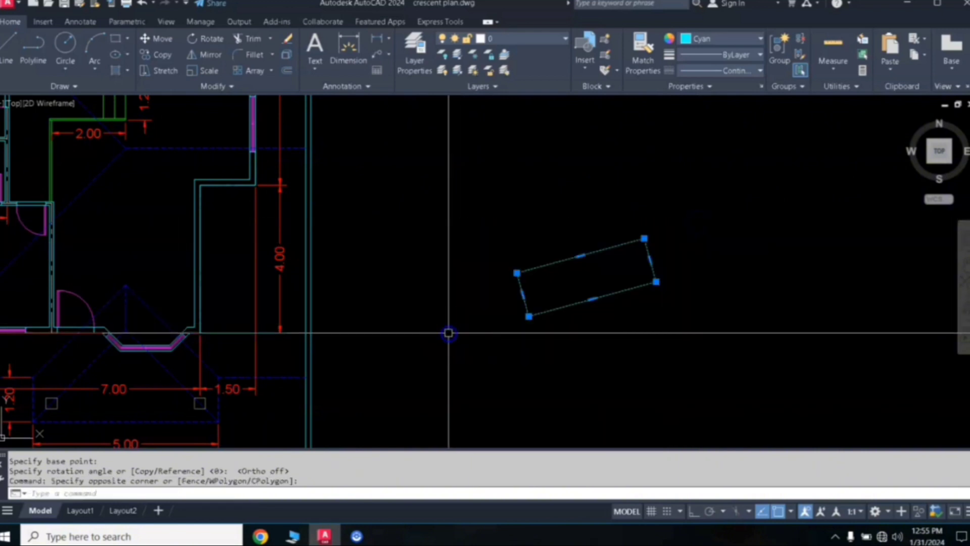
pyautogui.click(204, 43)
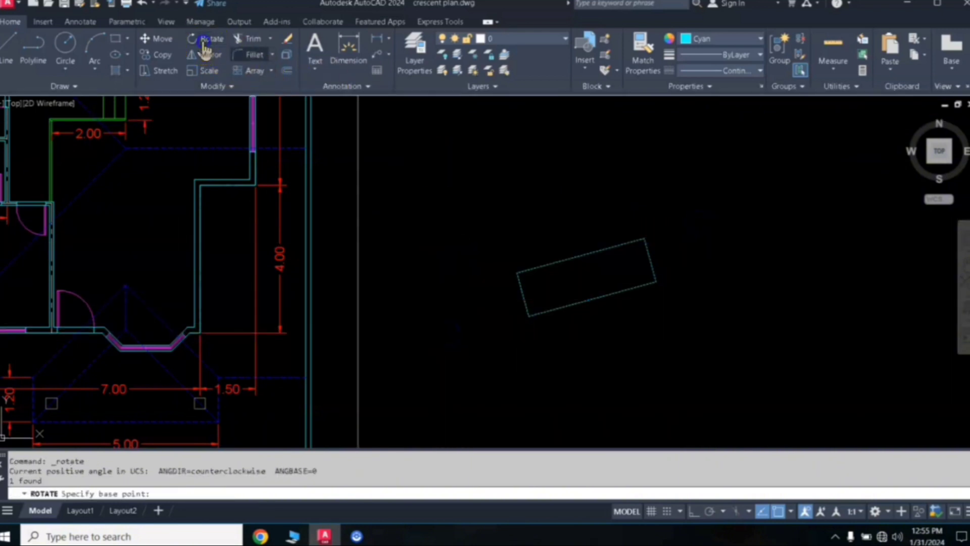
pyautogui.click(525, 317)
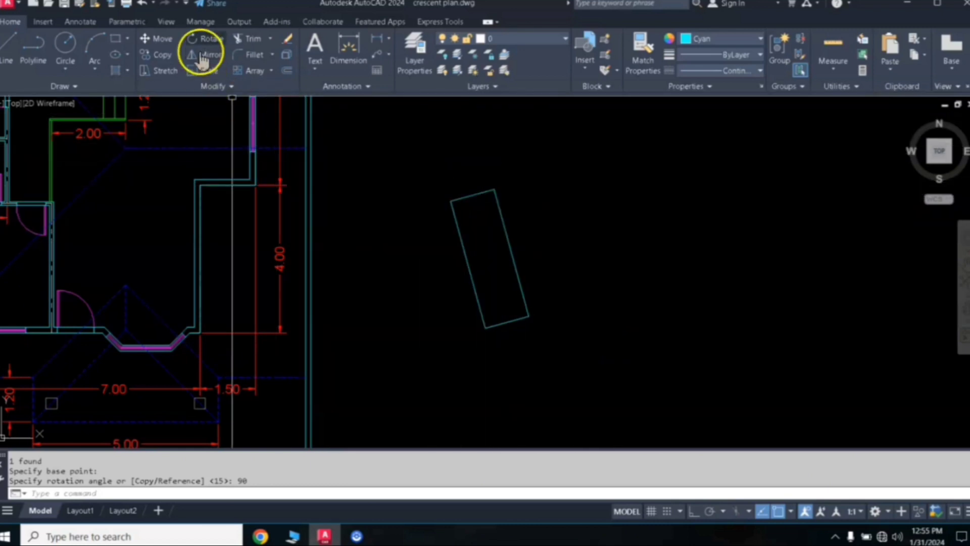
pyautogui.click(144, 4)
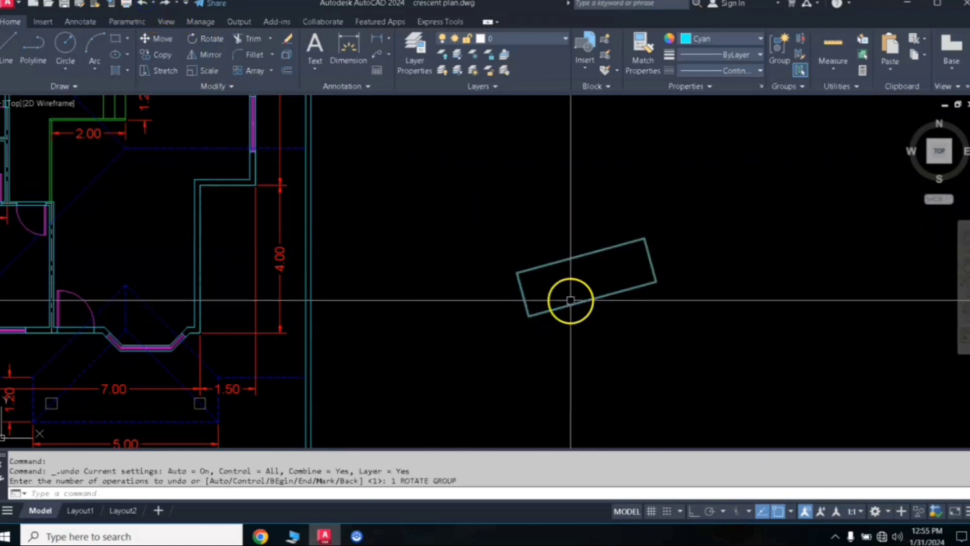
# Try rotating the tilted rectangle around its lowest corner with the Reference option, using its lower long edge and a new angle of 90°, and undo it.
pyautogui.click(691, 221)
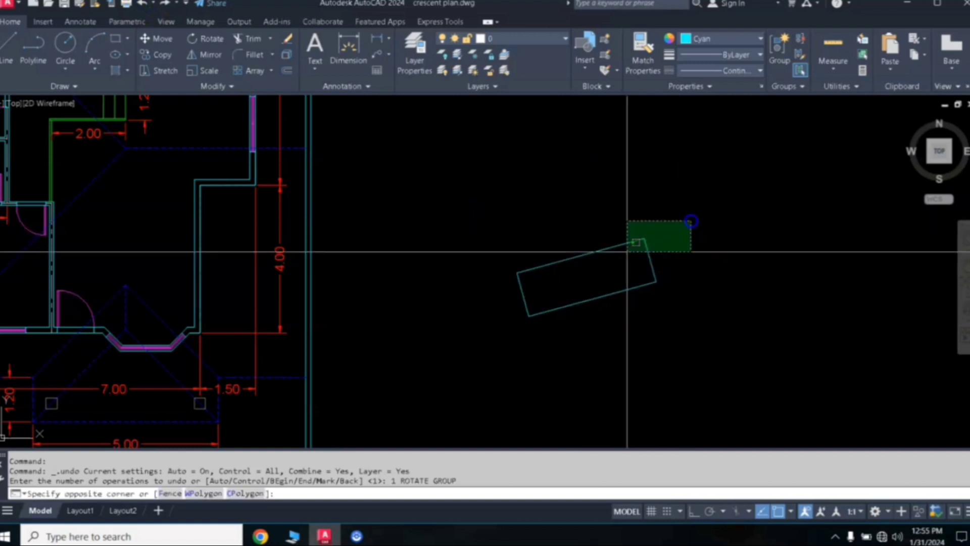
pyautogui.click(473, 341)
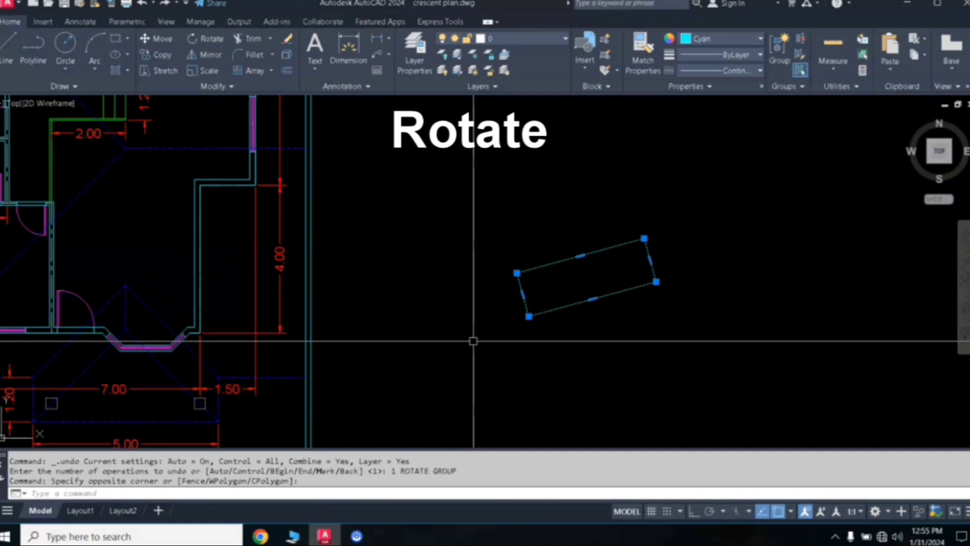
pyautogui.write('RO')
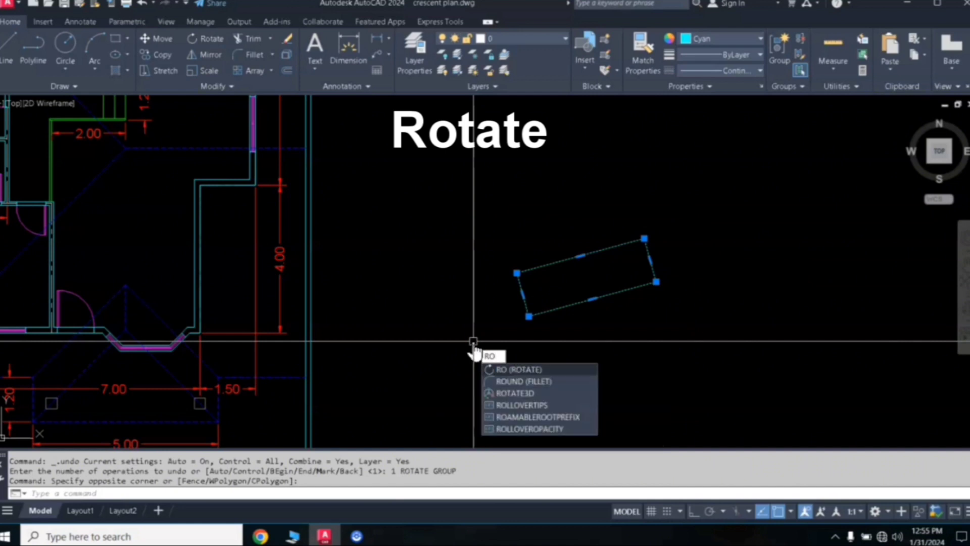
pyautogui.click(531, 372)
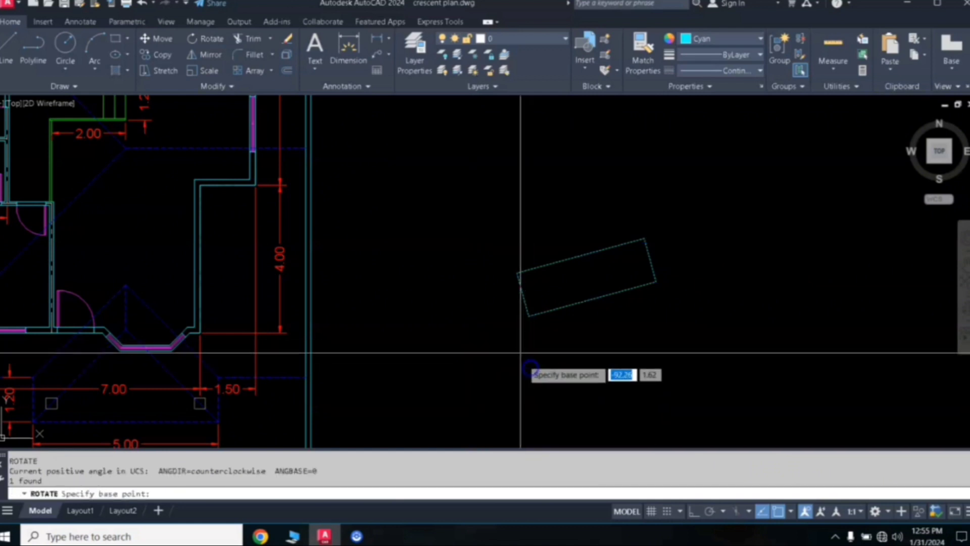
pyautogui.click(529, 316)
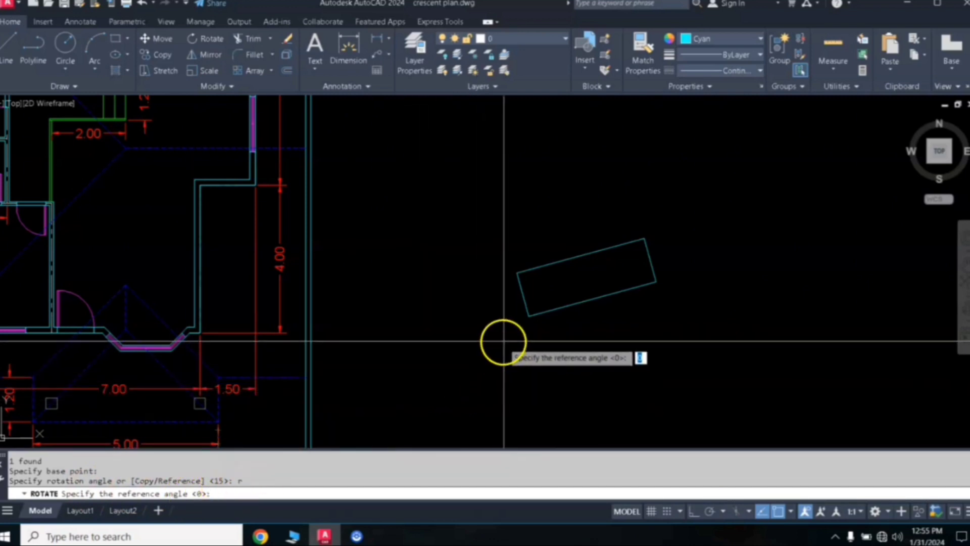
pyautogui.click(529, 317)
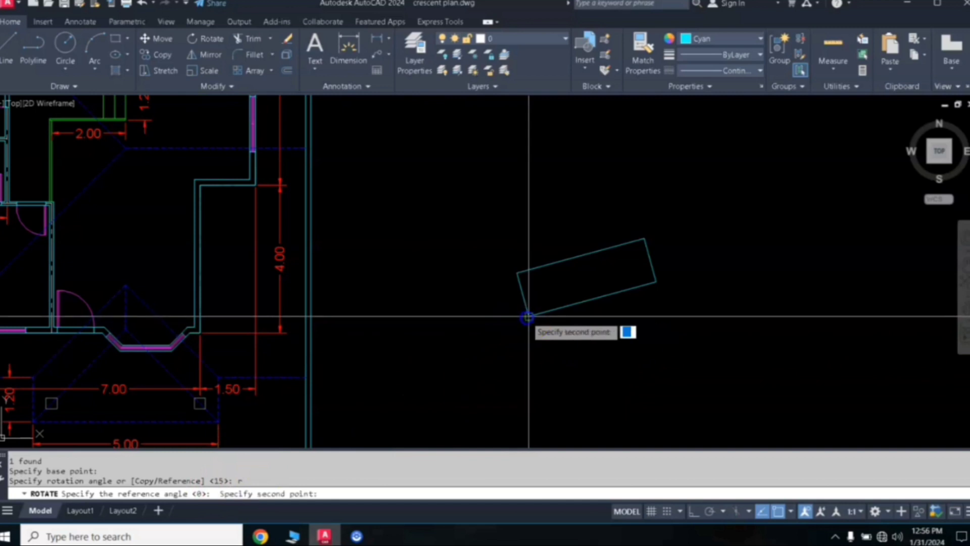
pyautogui.click(657, 282)
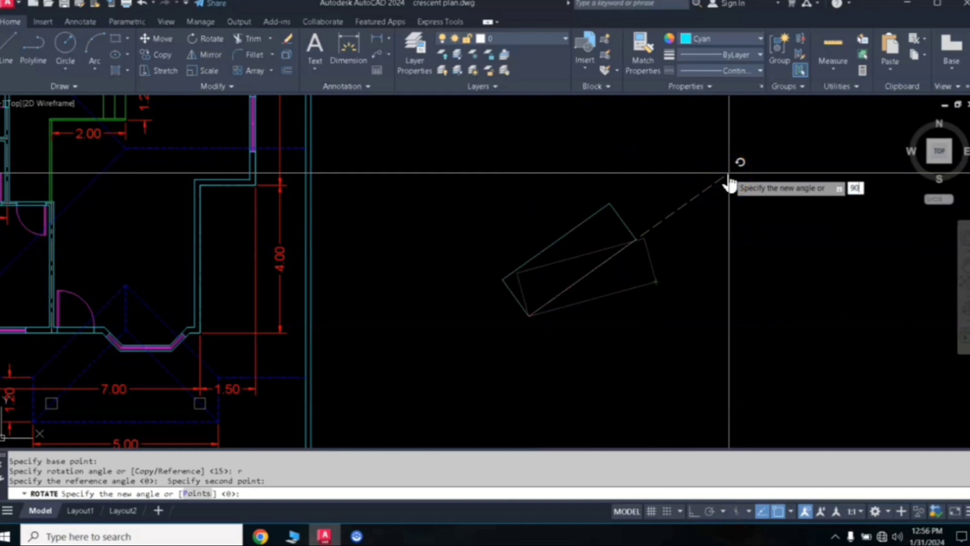
pyautogui.press('Return')
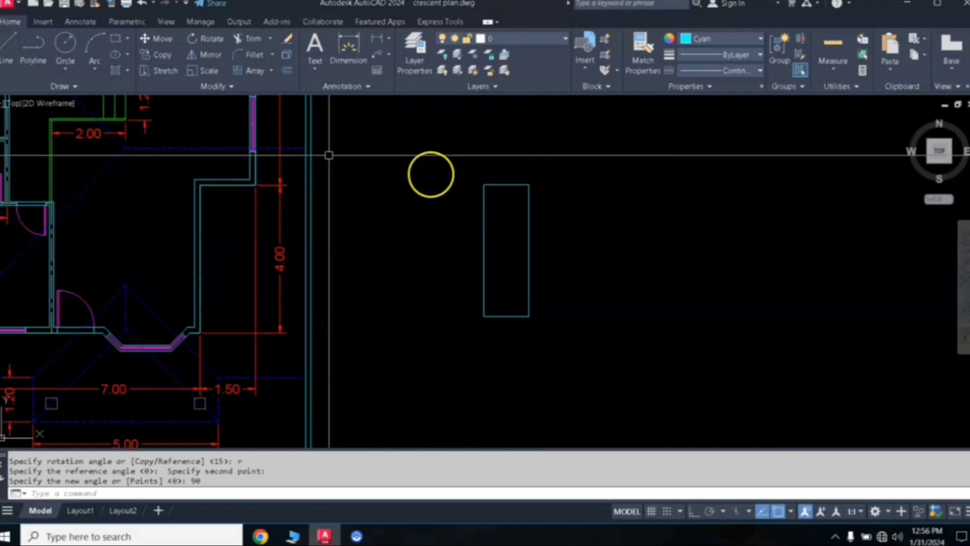
pyautogui.click(142, 8)
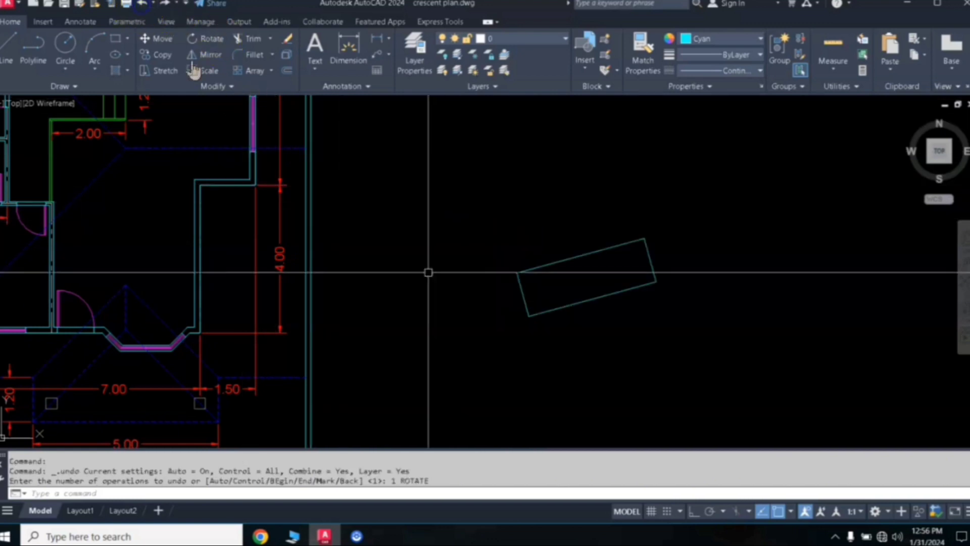
# Copy the complete floor plan with its dimensions and boundary to the empty area right of the tilted rectangle.
pyautogui.scroll(-5, 500, 296)
pyautogui.moveTo(502, 299); pyautogui.dragTo(646, 282, button='middle')
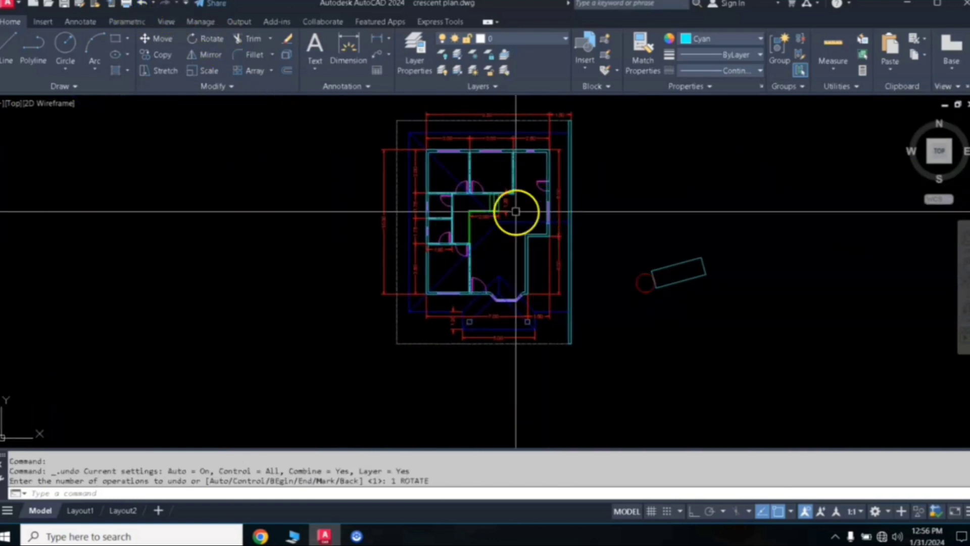
pyautogui.moveTo(589, 234); pyautogui.dragTo(472, 236, button='middle')
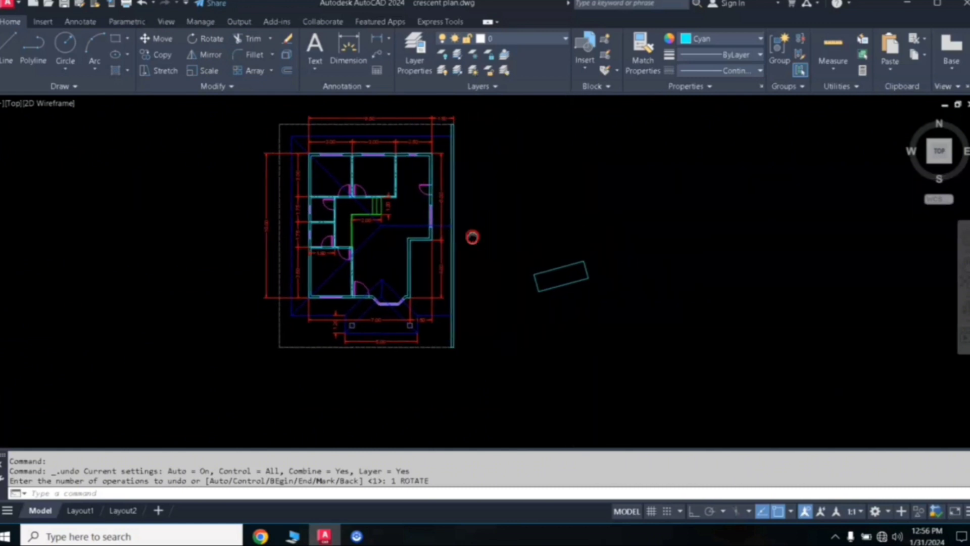
pyautogui.click(486, 107)
pyautogui.click(233, 358)
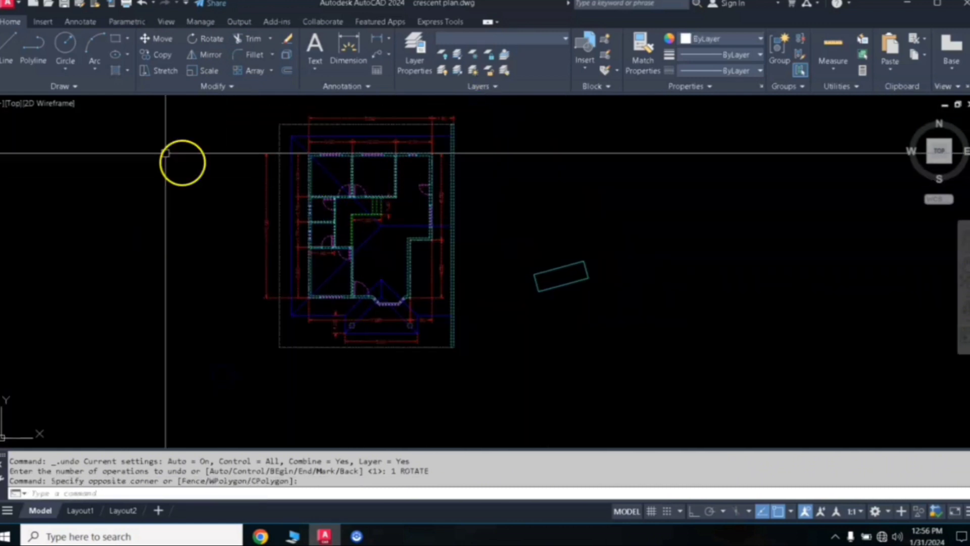
pyautogui.click(353, 247)
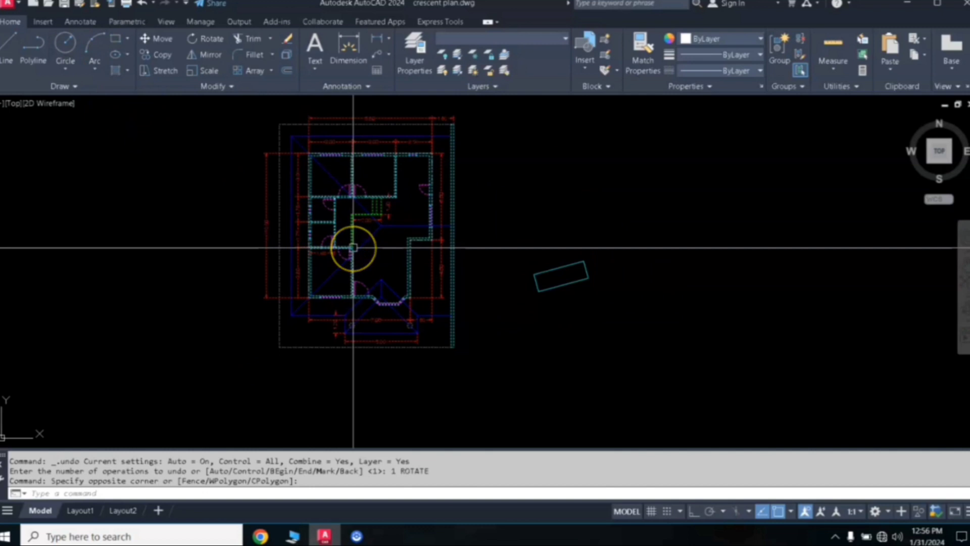
pyautogui.write('c')
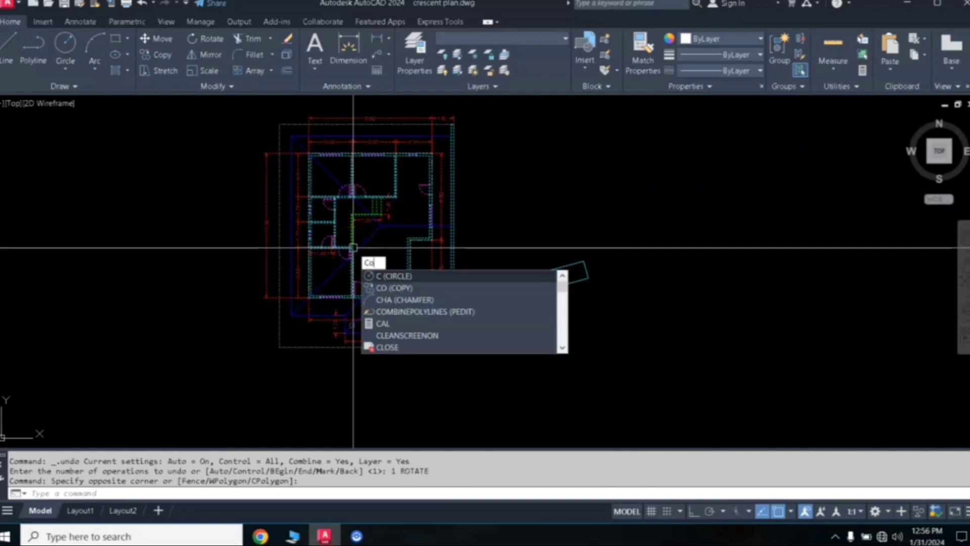
pyautogui.write('o')
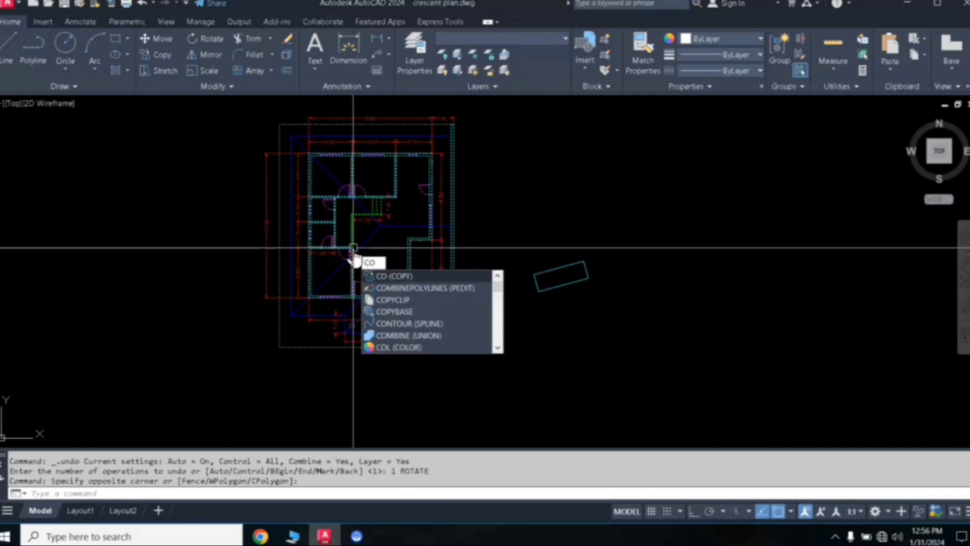
pyautogui.press('Return')
pyautogui.click(352, 247)
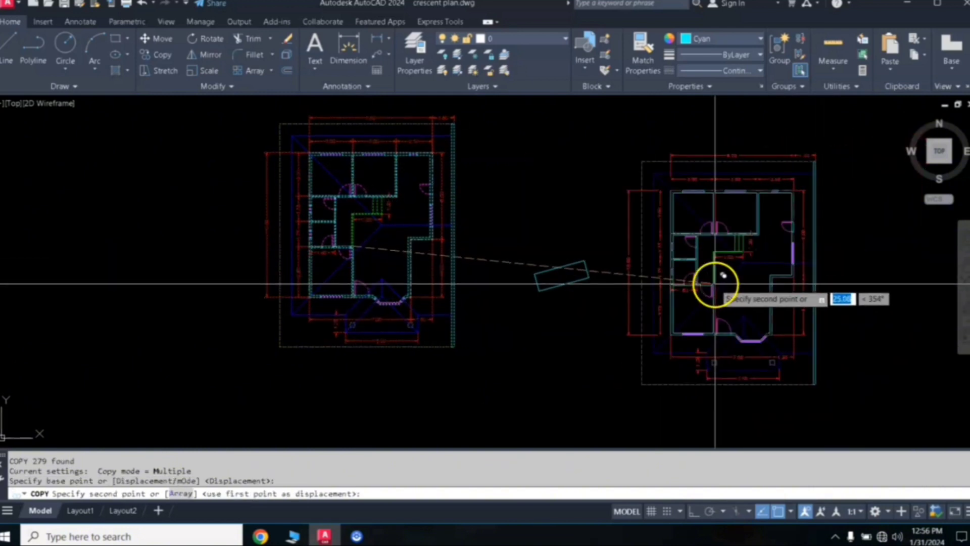
pyautogui.click(823, 274)
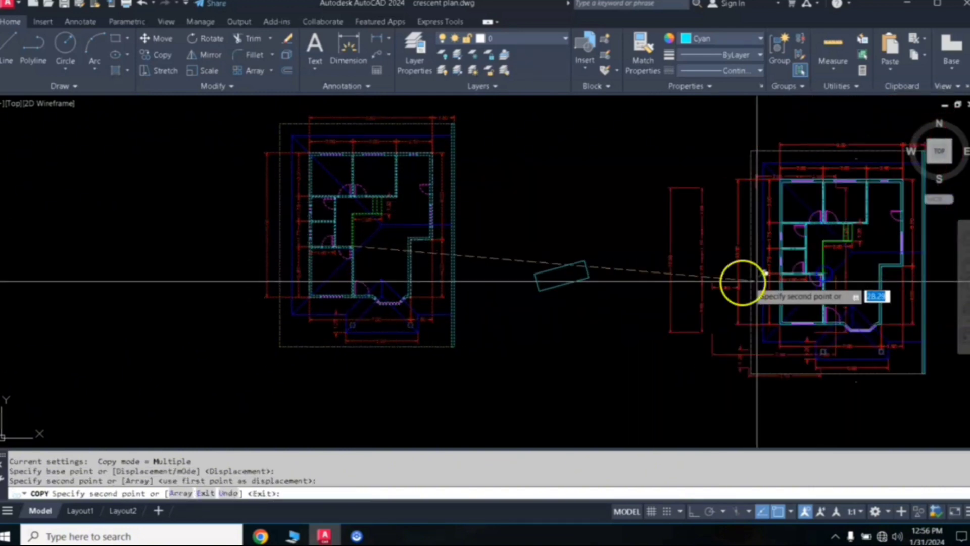
pyautogui.press('Return')
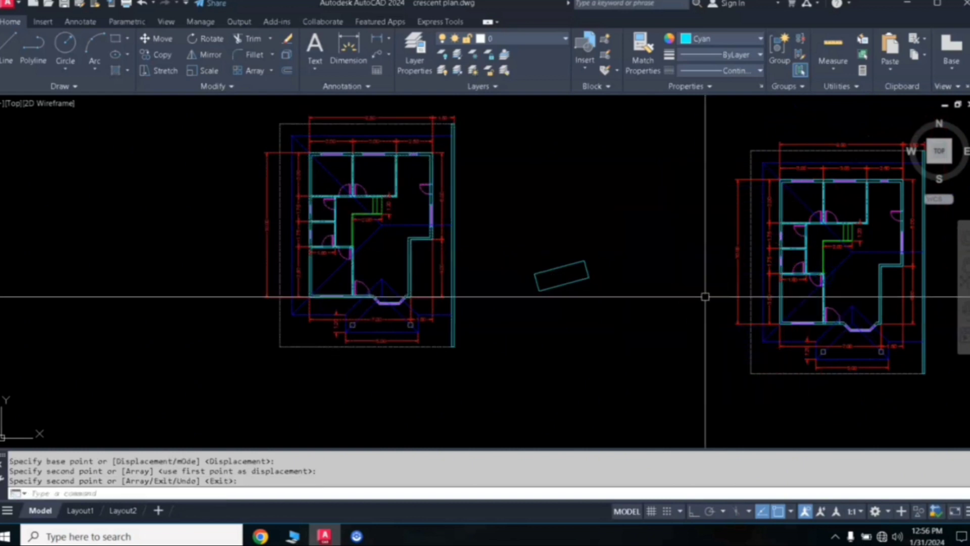
# Rotate the copied floor plan freehand slightly counterclockwise around the lower-left corner of its dashed boundary.
pyautogui.scroll(3, 743, 286)
pyautogui.scroll(-4, 805, 286)
pyautogui.moveTo(813, 286)
pyautogui.mouseDown(button='middle')
pyautogui.moveTo(607, 282)
pyautogui.moveTo(502, 266)
pyautogui.mouseUp(button='middle')
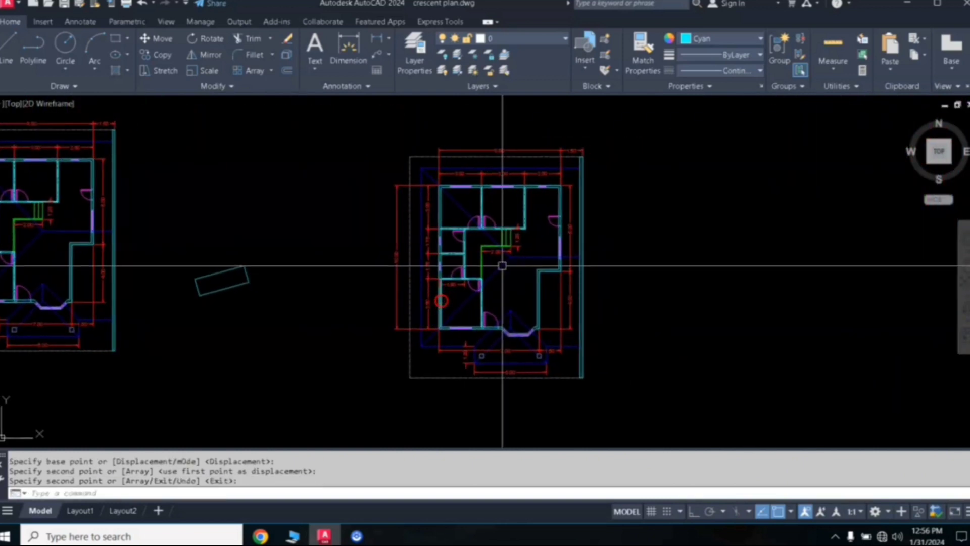
pyautogui.click(361, 121)
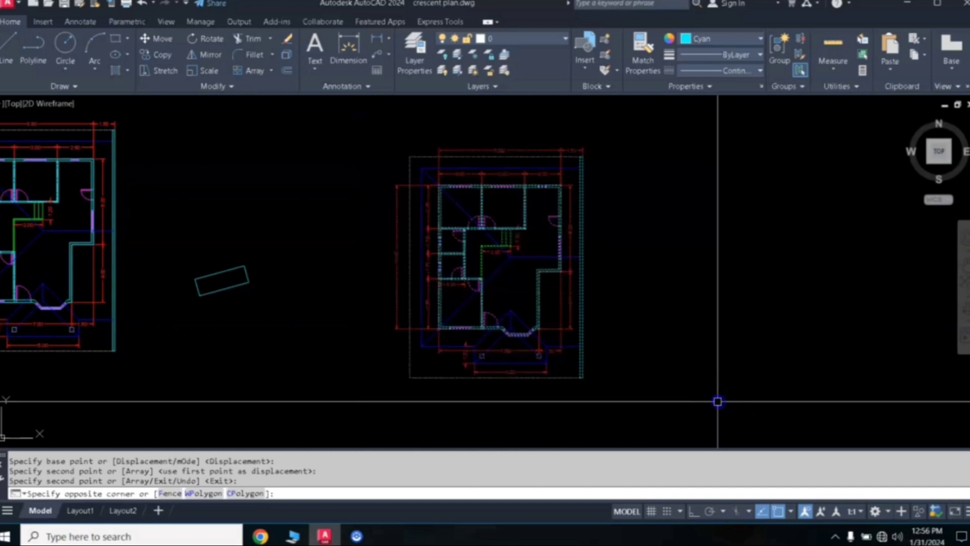
pyautogui.click(718, 401)
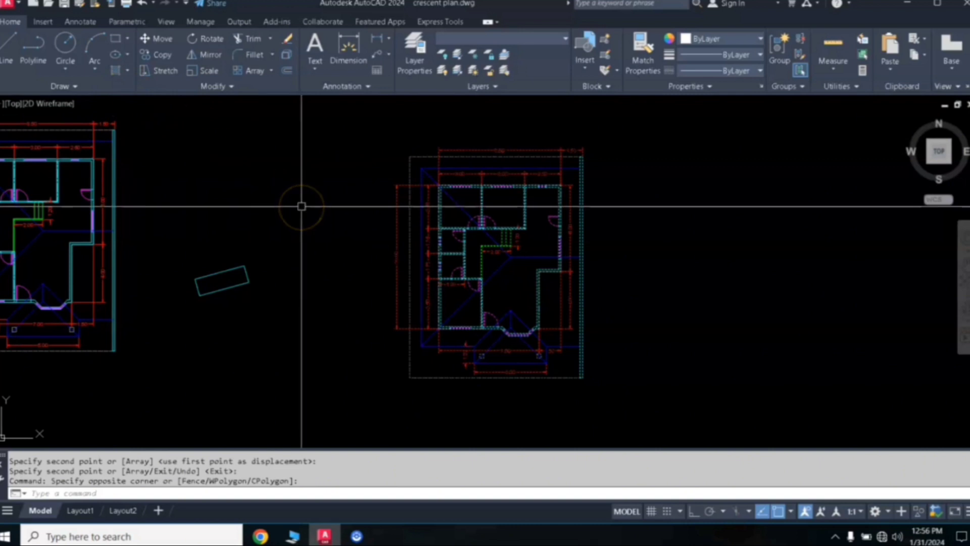
pyautogui.write('RO')
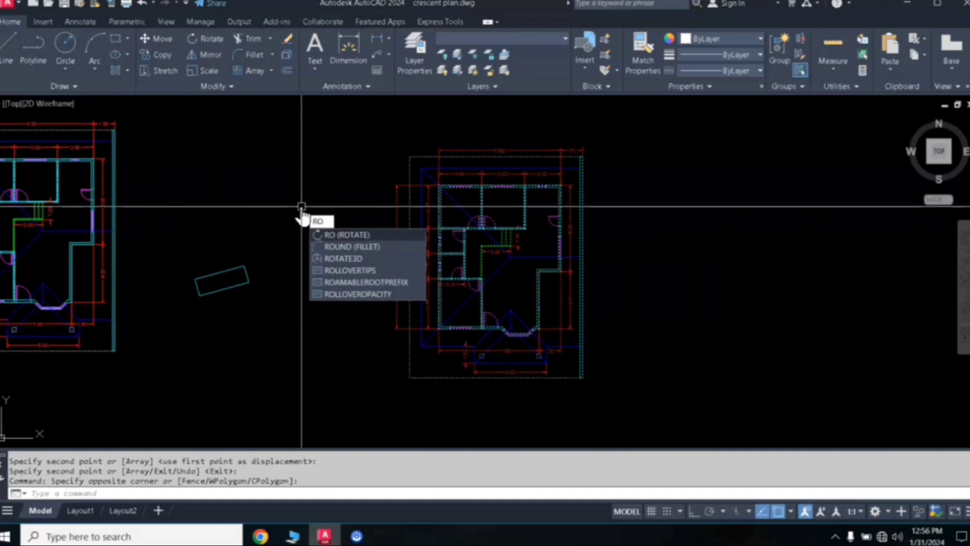
pyautogui.press('Return')
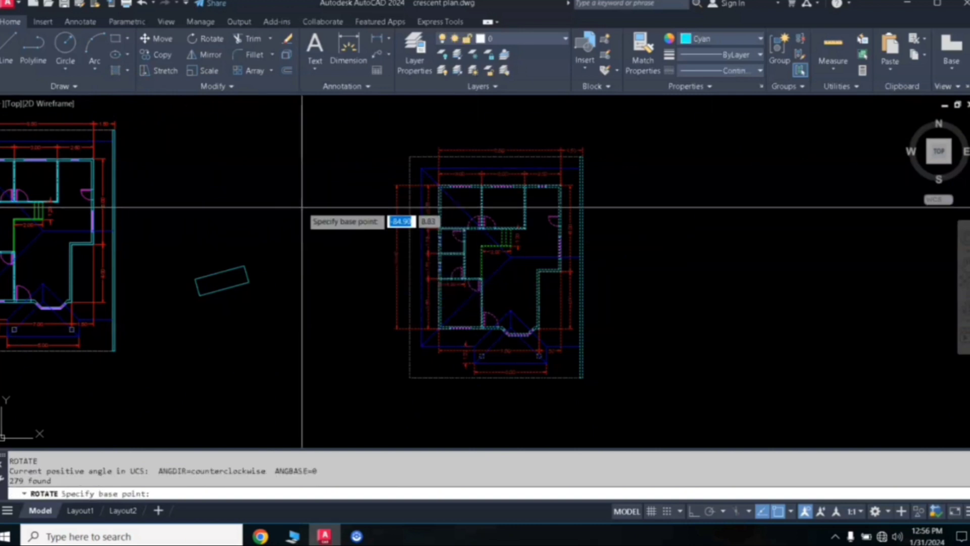
pyautogui.click(410, 378)
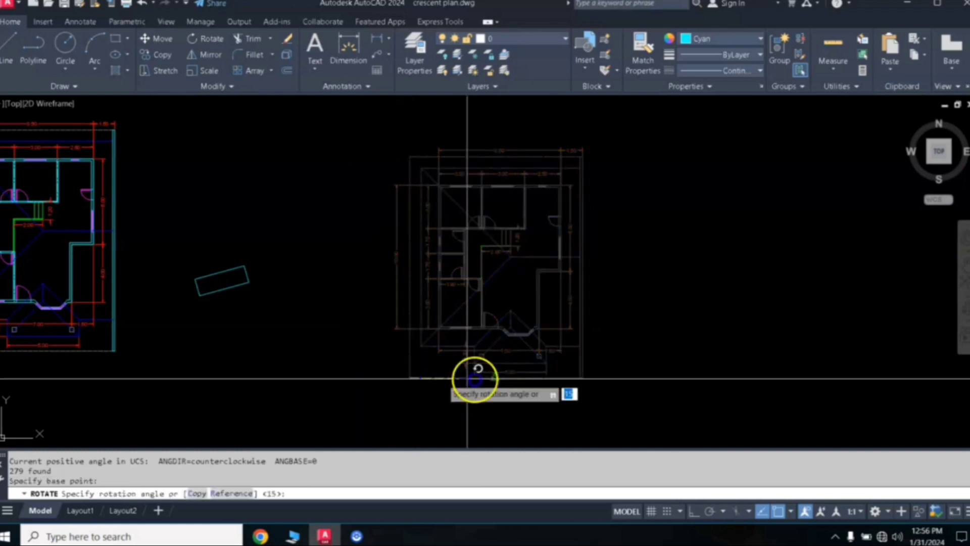
pyautogui.click(725, 372)
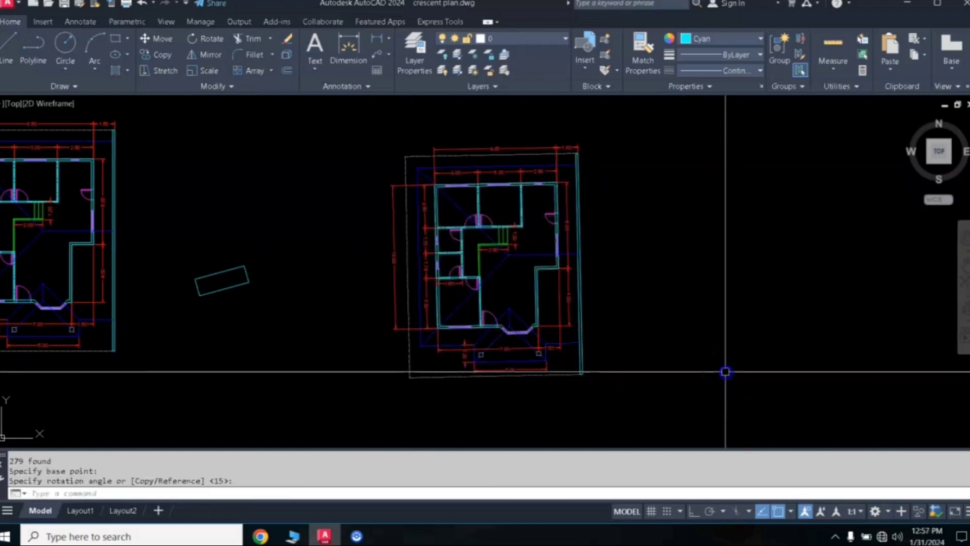
pyautogui.scroll(2, 561, 241)
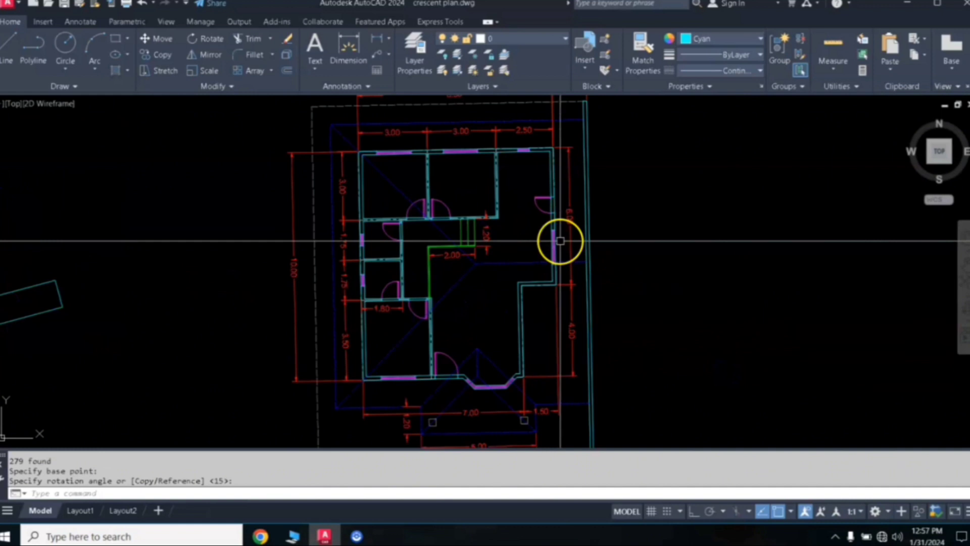
pyautogui.scroll(-2, 560, 240)
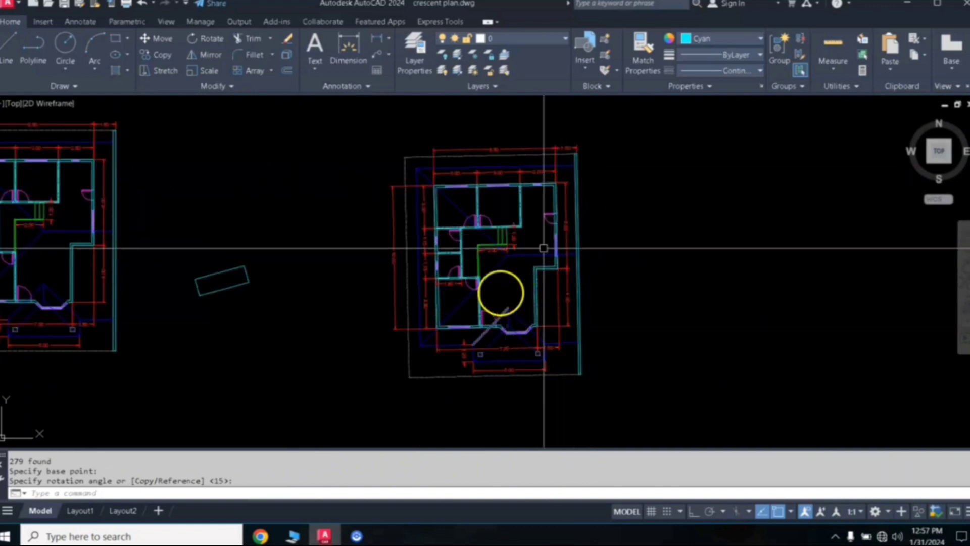
pyautogui.scroll(2, 573, 307)
pyautogui.scroll(-2, 578, 277)
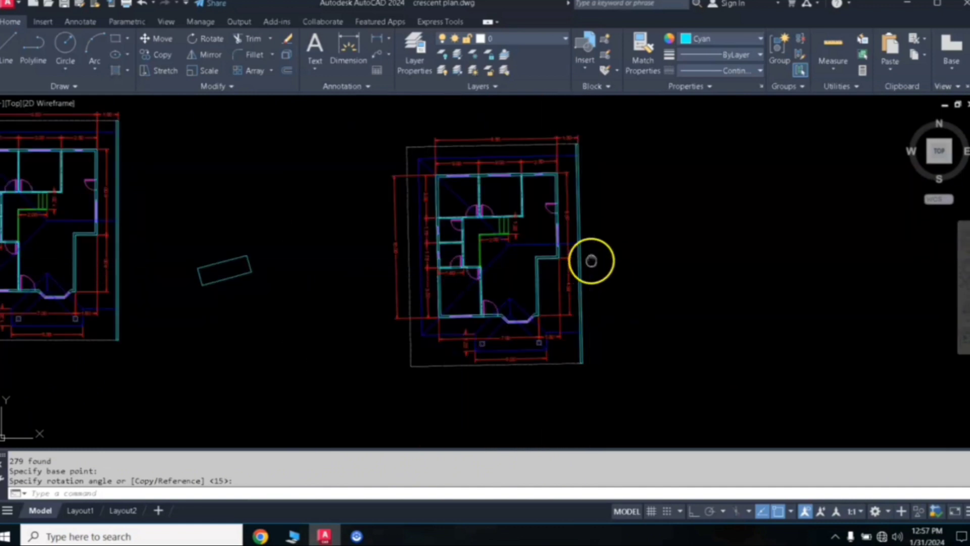
# Compare the tilted floor plan copy with the original plan, examining the slope of its walls and dimensions.
pyautogui.moveTo(591, 261); pyautogui.dragTo(556, 284, button='middle')
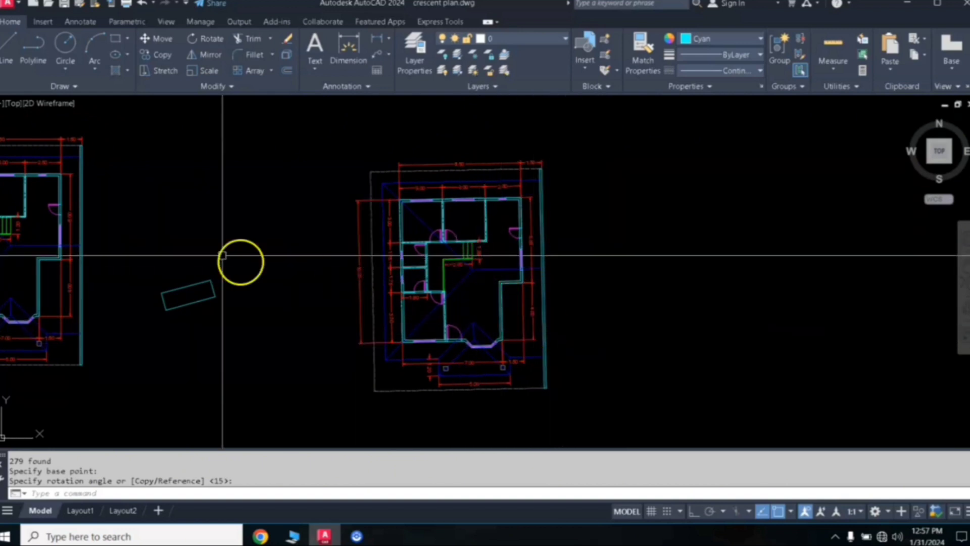
pyautogui.moveTo(241, 262)
pyautogui.mouseDown(button='middle')
pyautogui.moveTo(407, 234)
pyautogui.moveTo(535, 261)
pyautogui.mouseUp(button='middle')
pyautogui.scroll(5, 389, 264)
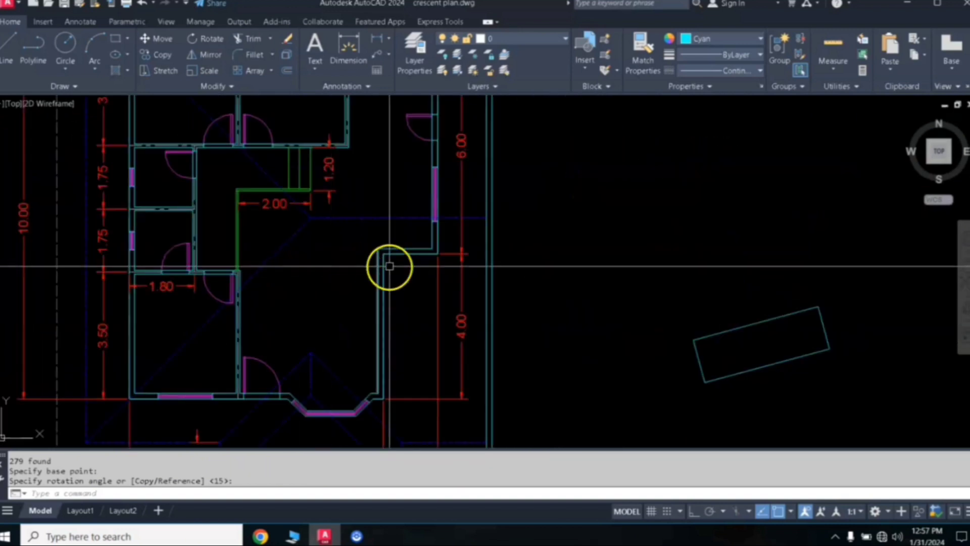
pyautogui.scroll(-2, 390, 264)
pyautogui.scroll(-1, 351, 251)
pyautogui.scroll(-3, 351, 252)
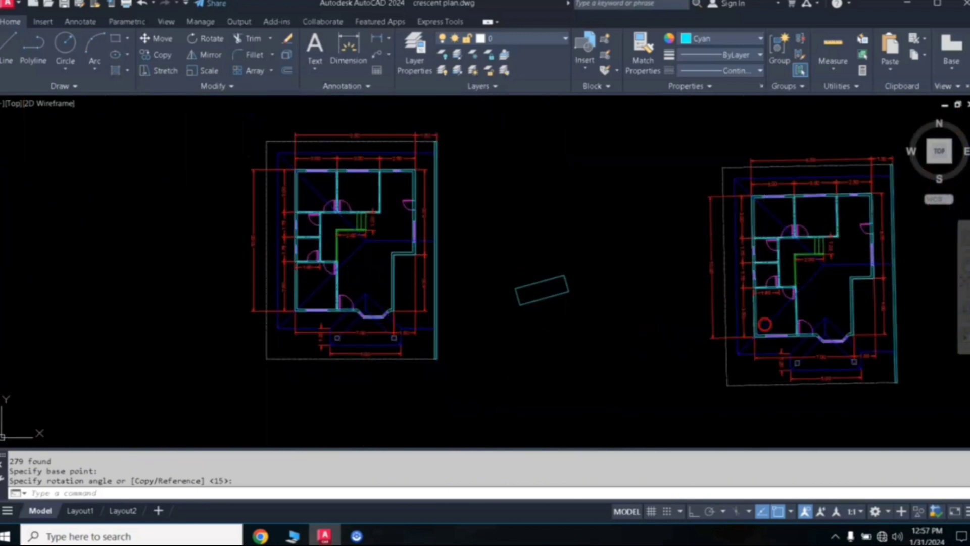
pyautogui.moveTo(829, 292); pyautogui.dragTo(574, 286, button='middle')
pyautogui.scroll(2, 586, 273)
pyautogui.scroll(-2, 602, 269)
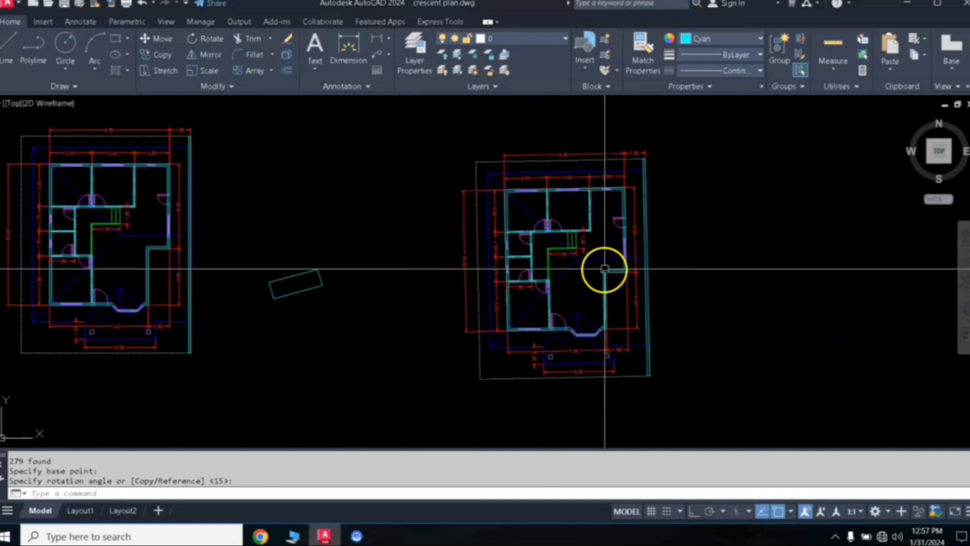
pyautogui.scroll(4, 530, 286)
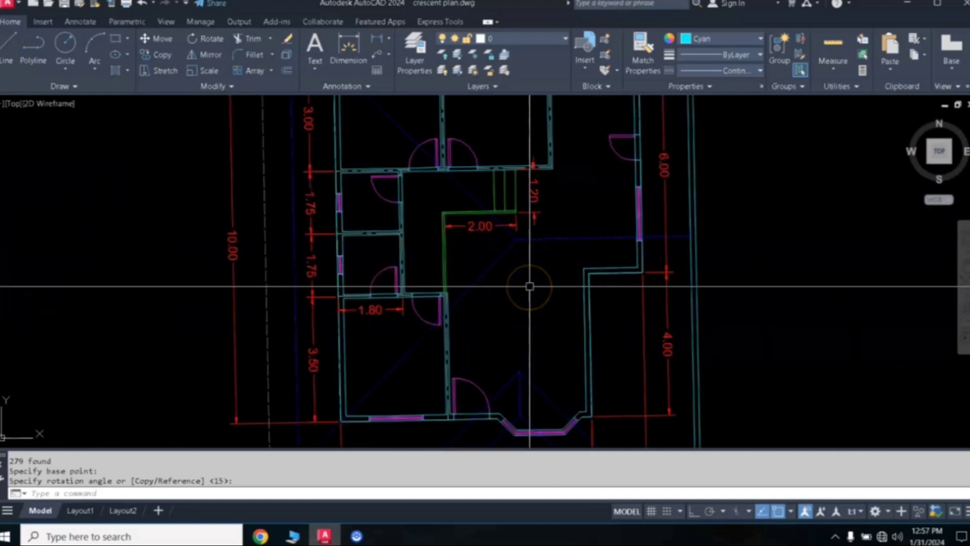
pyautogui.scroll(-3, 530, 286)
pyautogui.scroll(-2, 549, 274)
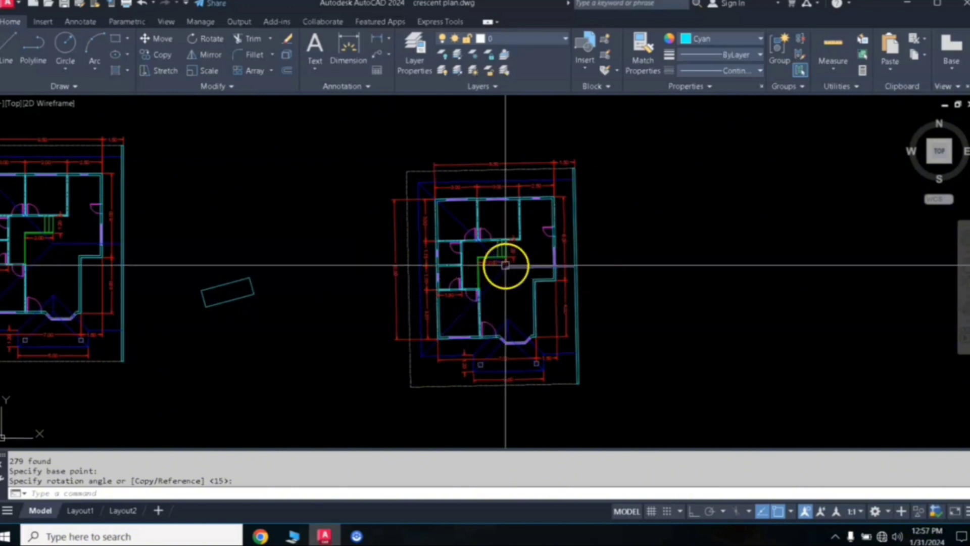
# Rotate the whole tilted plan copy about its dashed boundary's lower-left corner, using the boundary's bottom edge as Reference and a new angle of 0.
pyautogui.click(618, 134)
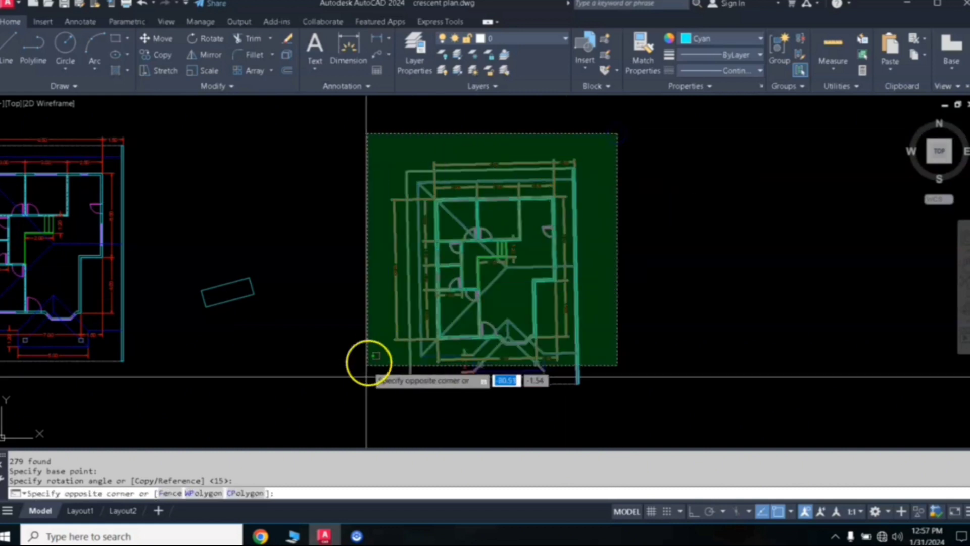
pyautogui.click(358, 408)
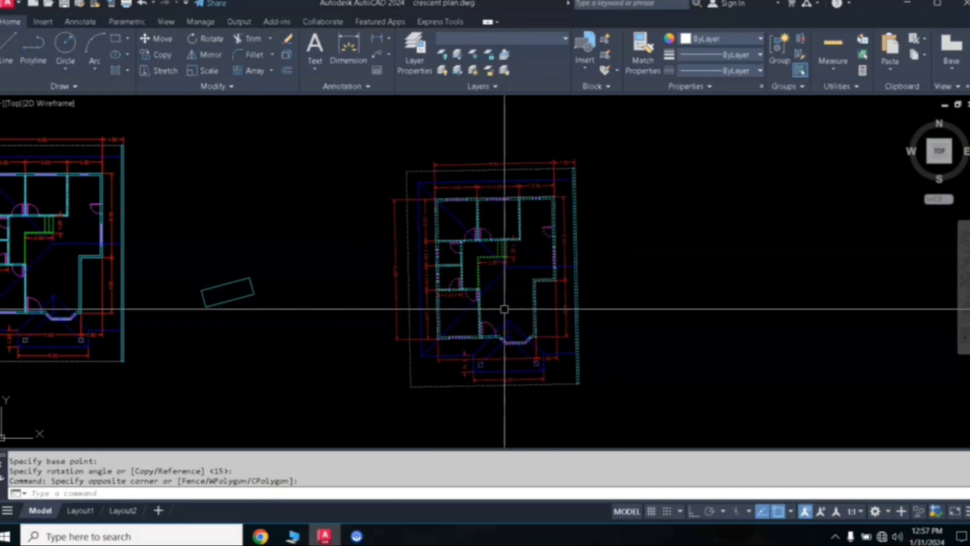
pyautogui.write('RO')
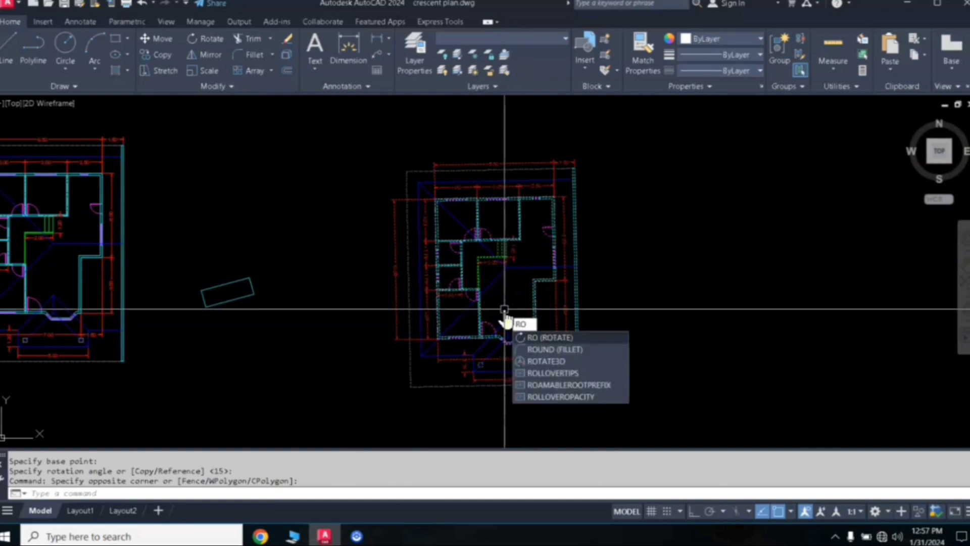
pyautogui.click(555, 339)
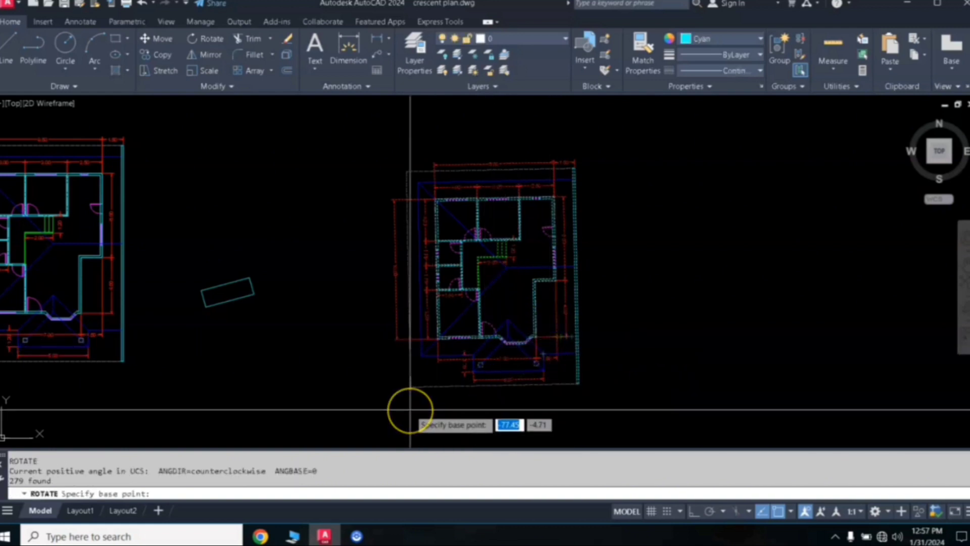
pyautogui.scroll(4, 410, 409)
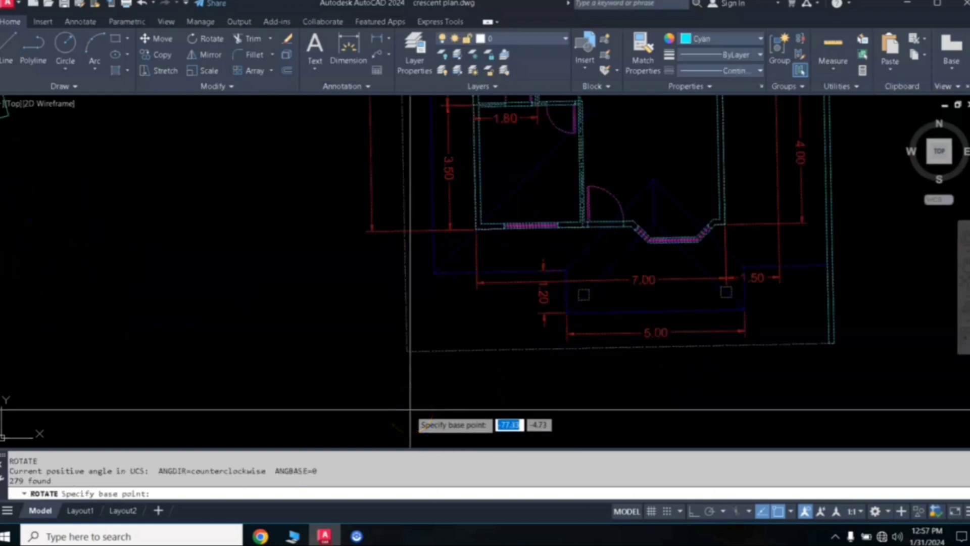
pyautogui.click(406, 351)
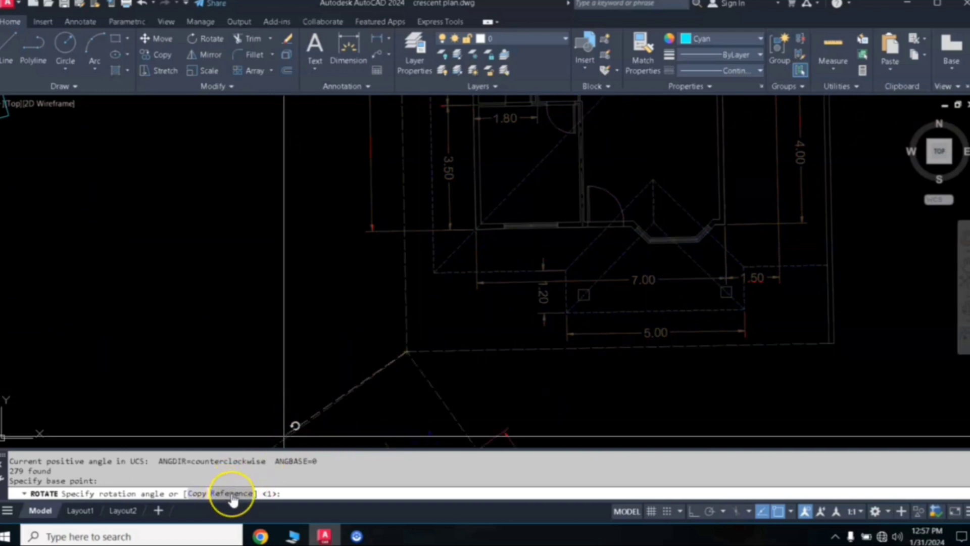
pyautogui.scroll(-2, 601, 346)
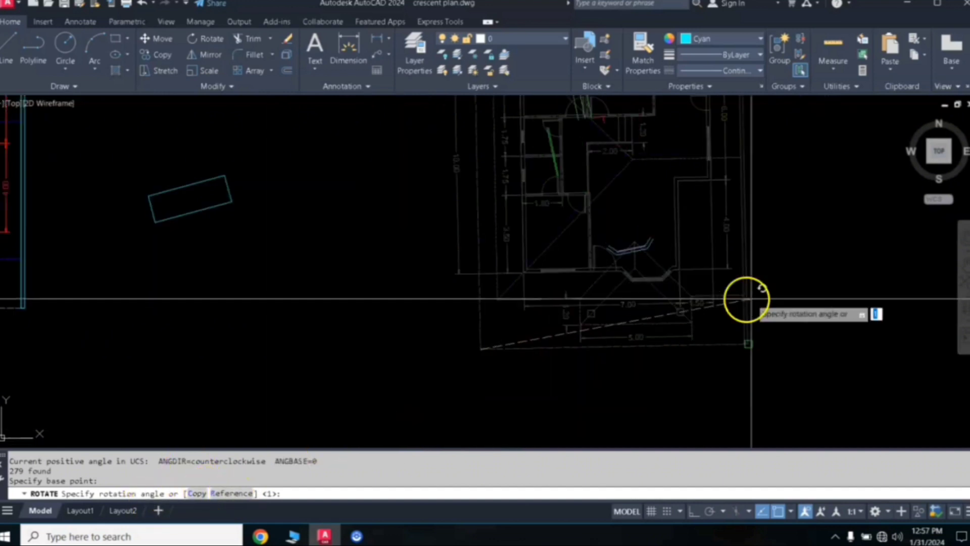
pyautogui.moveTo(775, 383); pyautogui.dragTo(657, 387, button='middle')
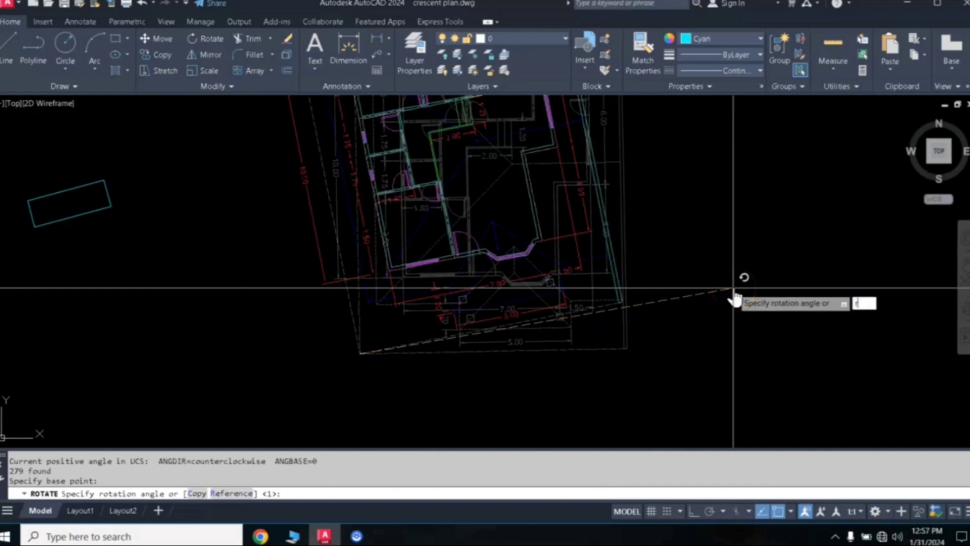
pyautogui.press('Return')
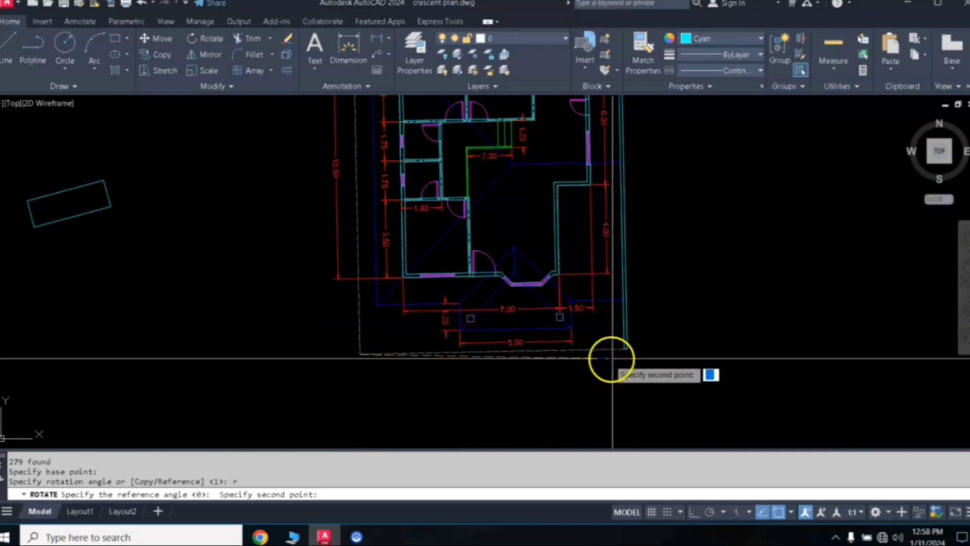
pyautogui.scroll(5, 613, 353)
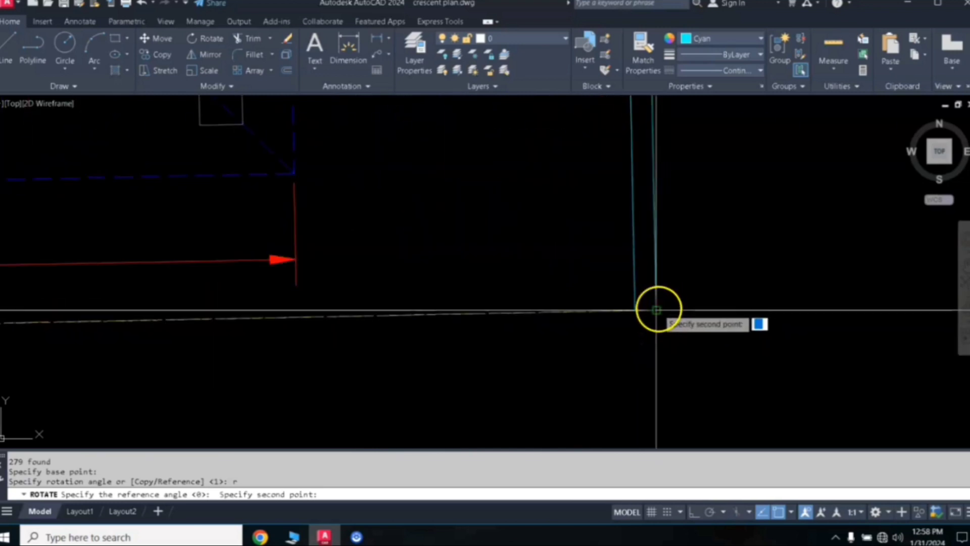
pyautogui.scroll(-5, 657, 309)
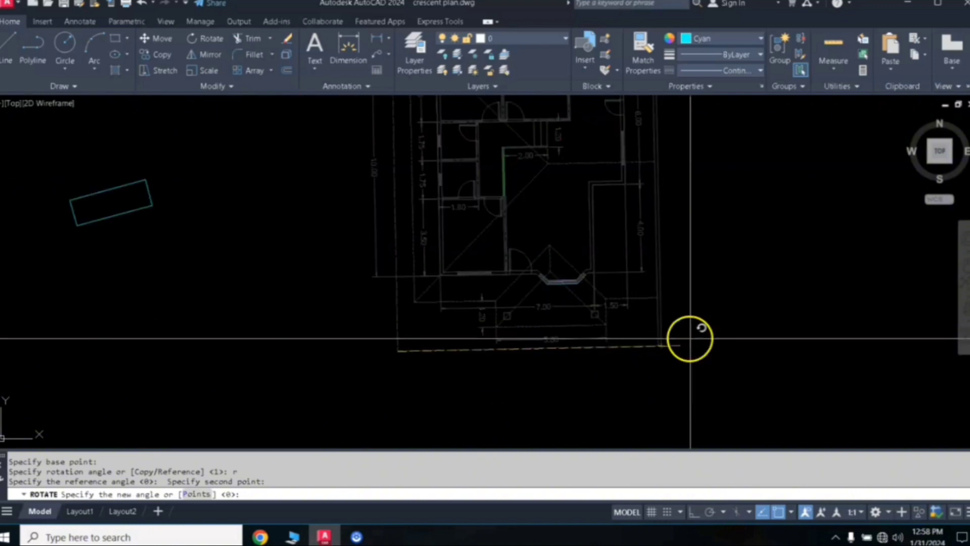
pyautogui.scroll(-2, 693, 328)
pyautogui.scroll(2, 613, 319)
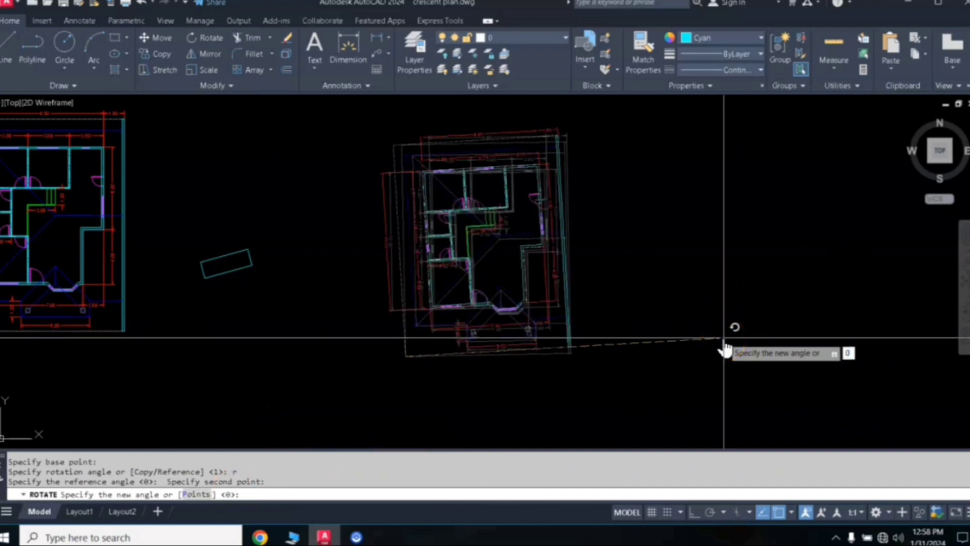
pyautogui.press('Return')
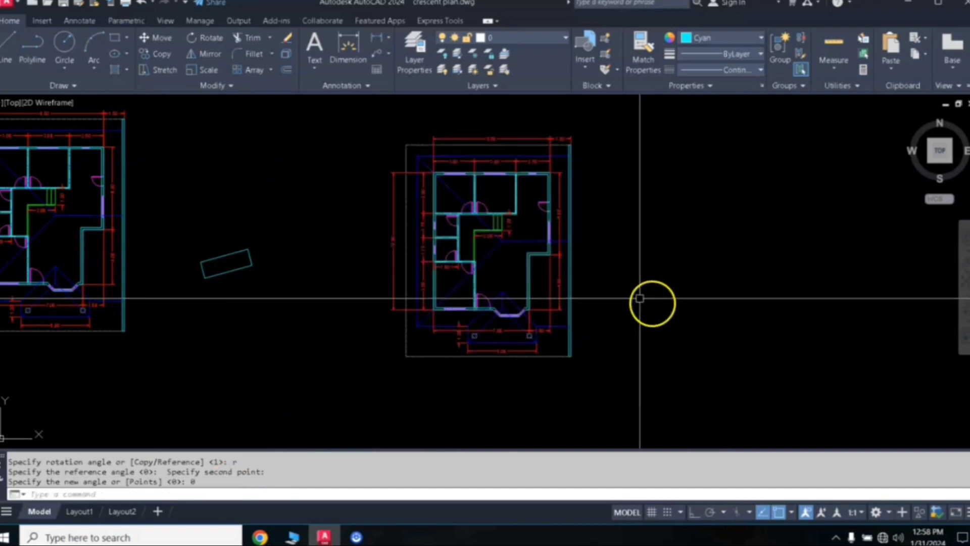
# Inspect the rotated floor plan copy up close and as a whole to check that its walls and boundary are straight.
pyautogui.scroll(3, 488, 351)
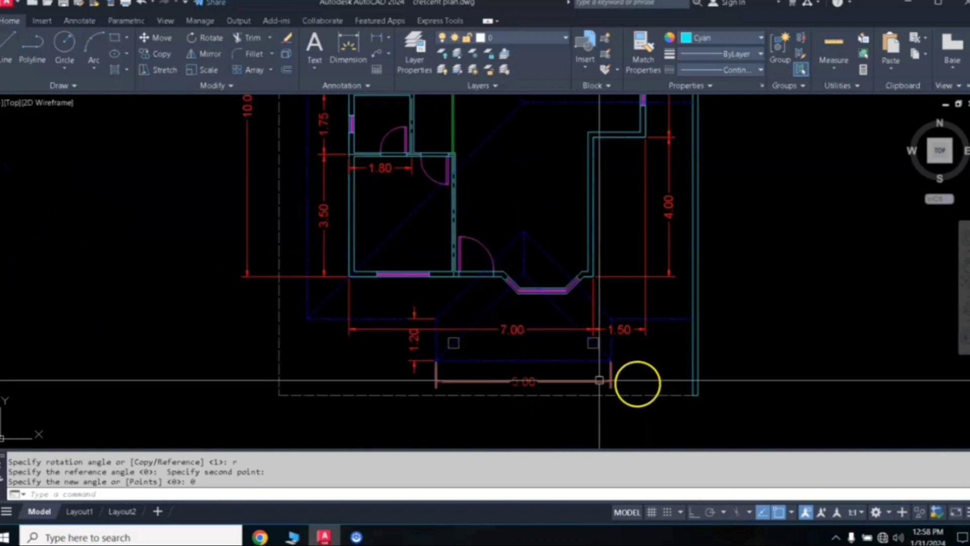
pyautogui.scroll(-1, 593, 370)
pyautogui.moveTo(607, 281); pyautogui.dragTo(571, 324, button='middle')
pyautogui.scroll(-2, 572, 324)
pyautogui.scroll(2, 578, 293)
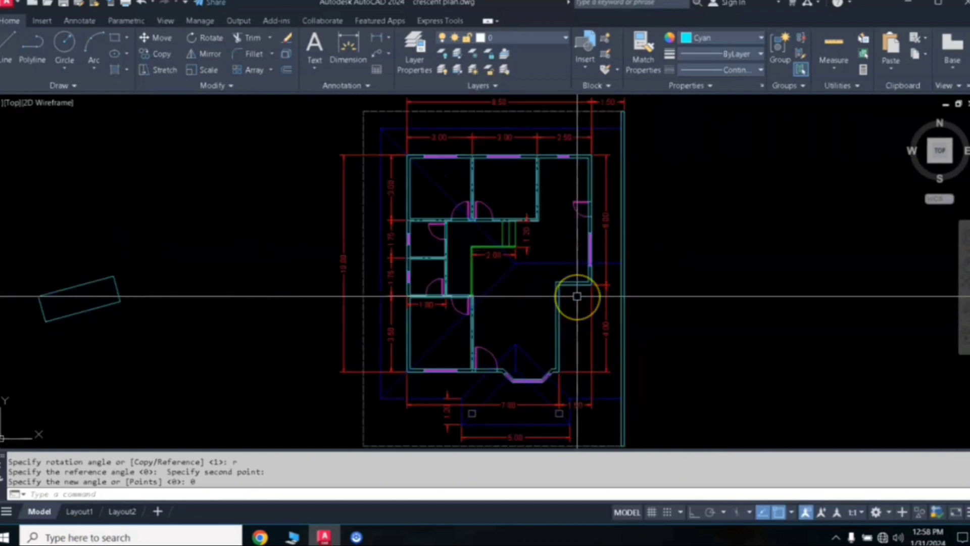
pyautogui.scroll(-2, 577, 297)
pyautogui.moveTo(580, 286); pyautogui.dragTo(558, 285, button='middle')
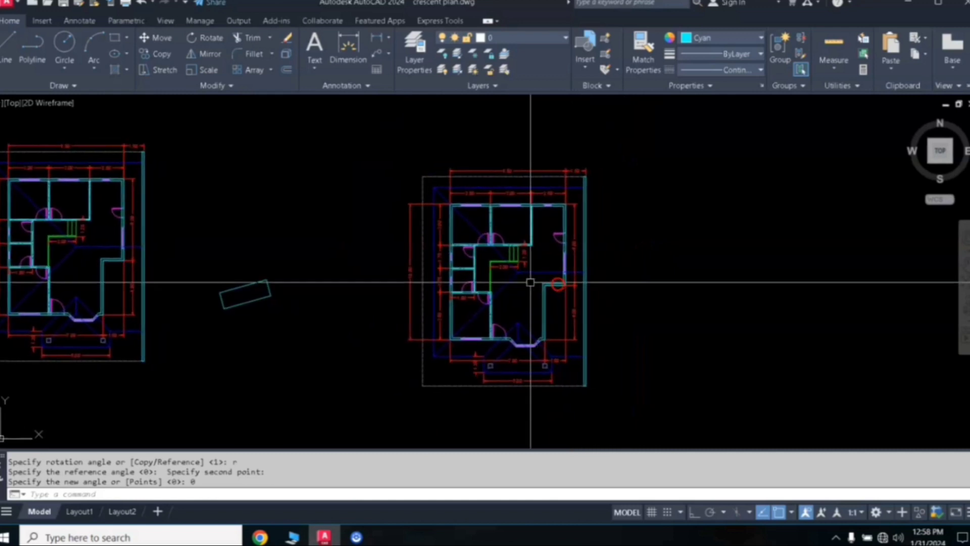
pyautogui.scroll(2, 527, 283)
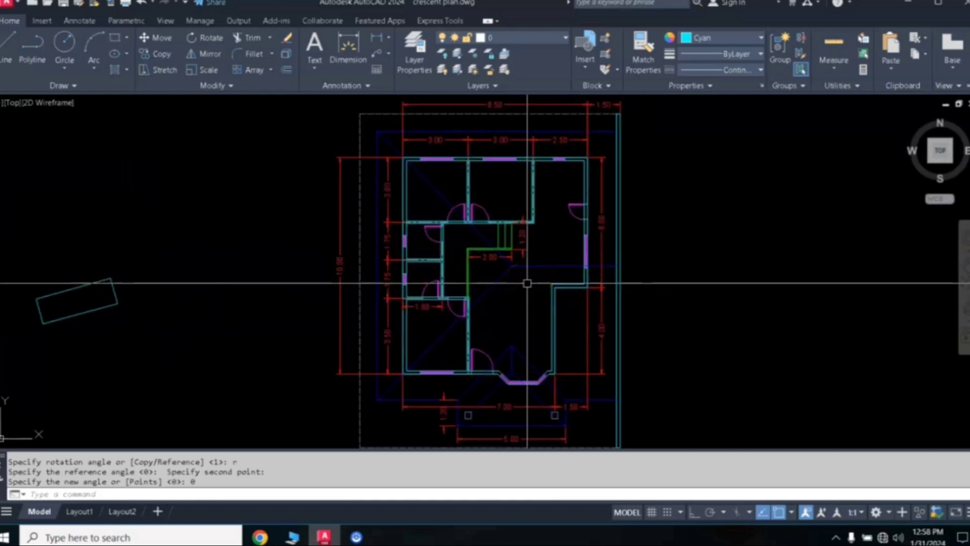
pyautogui.scroll(-2, 527, 284)
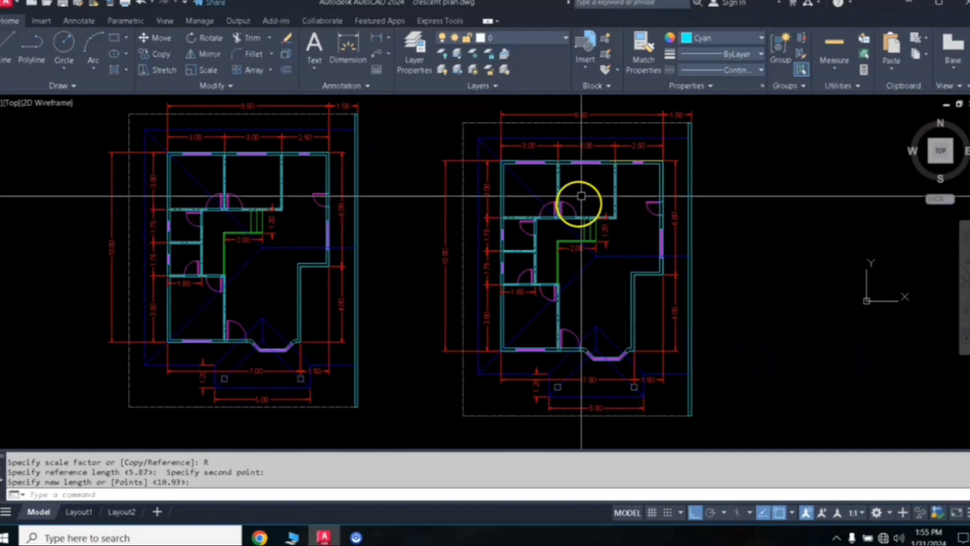
# Examine the two floor plans side by side, comparing their room layouts, stairs and dimensions.
pyautogui.moveTo(576, 191); pyautogui.dragTo(610, 201, button='middle')
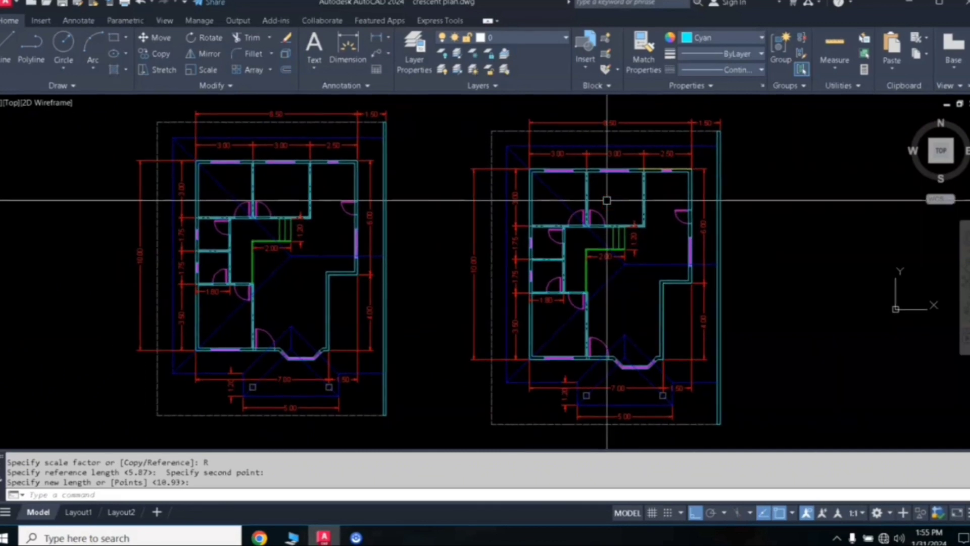
pyautogui.moveTo(763, 219); pyautogui.dragTo(723, 217, button='middle')
pyautogui.scroll(5, 573, 253)
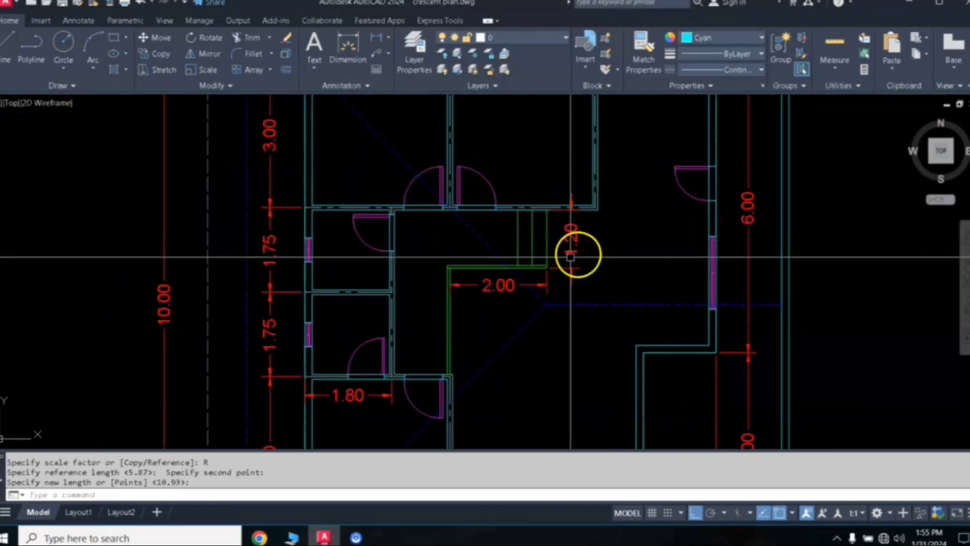
pyautogui.moveTo(573, 253); pyautogui.dragTo(686, 200, button='middle')
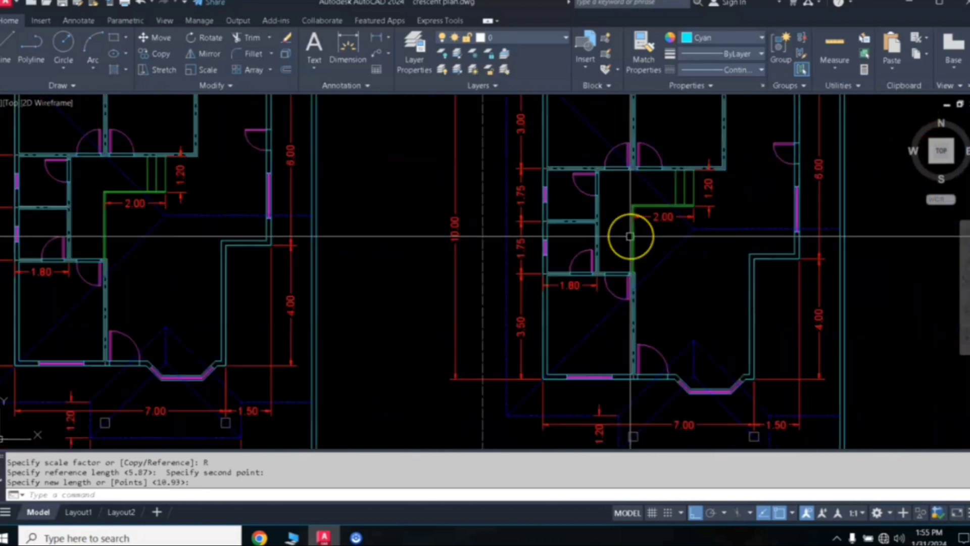
pyautogui.scroll(-3, 630, 236)
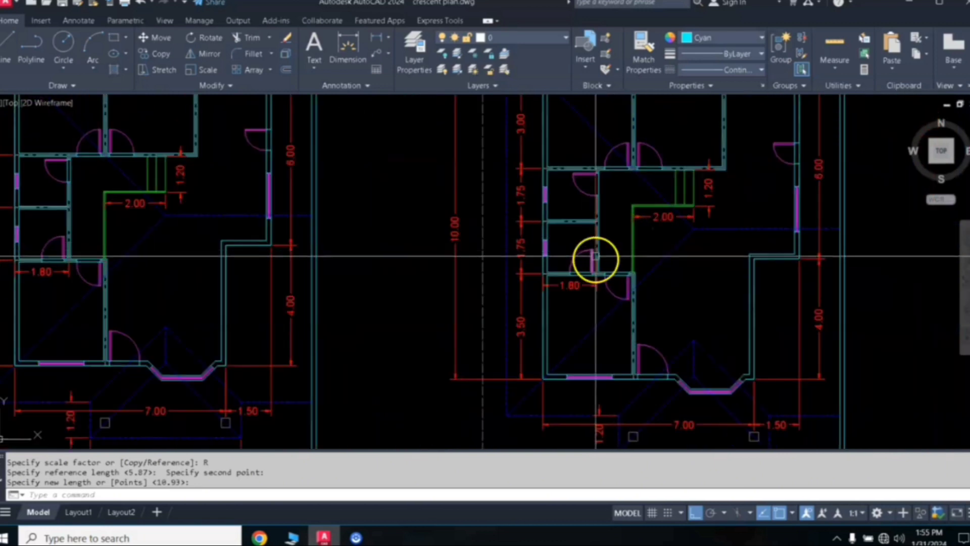
pyautogui.scroll(4, 595, 259)
pyautogui.scroll(-6, 599, 251)
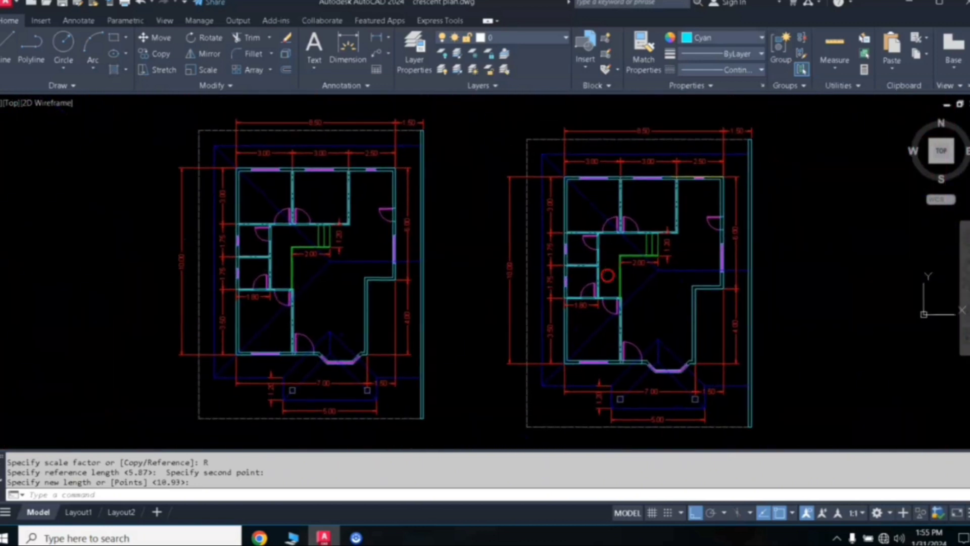
pyautogui.scroll(3, 621, 250)
pyautogui.moveTo(698, 212); pyautogui.dragTo(729, 274, button='middle')
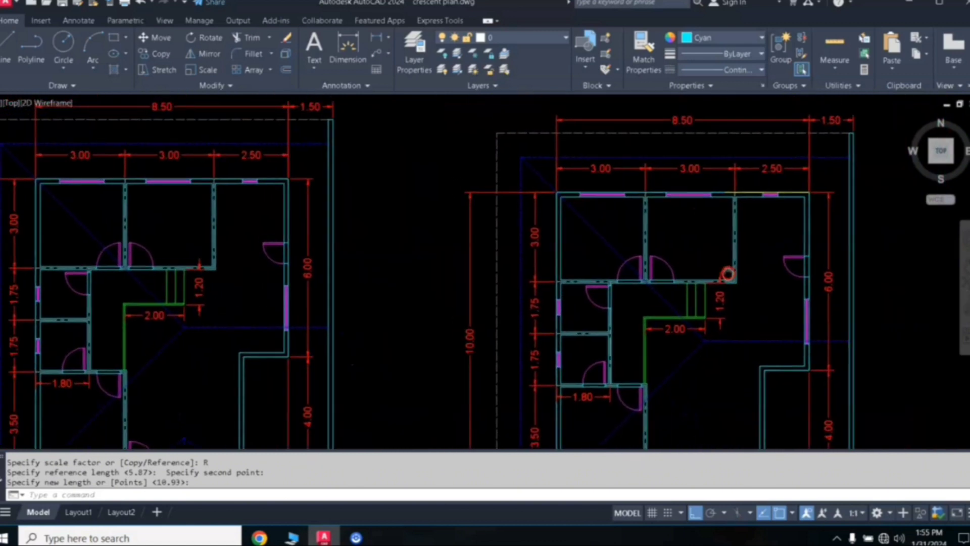
pyautogui.moveTo(589, 266); pyautogui.dragTo(622, 316, button='middle')
pyautogui.scroll(3, 675, 269)
pyautogui.scroll(-3, 674, 270)
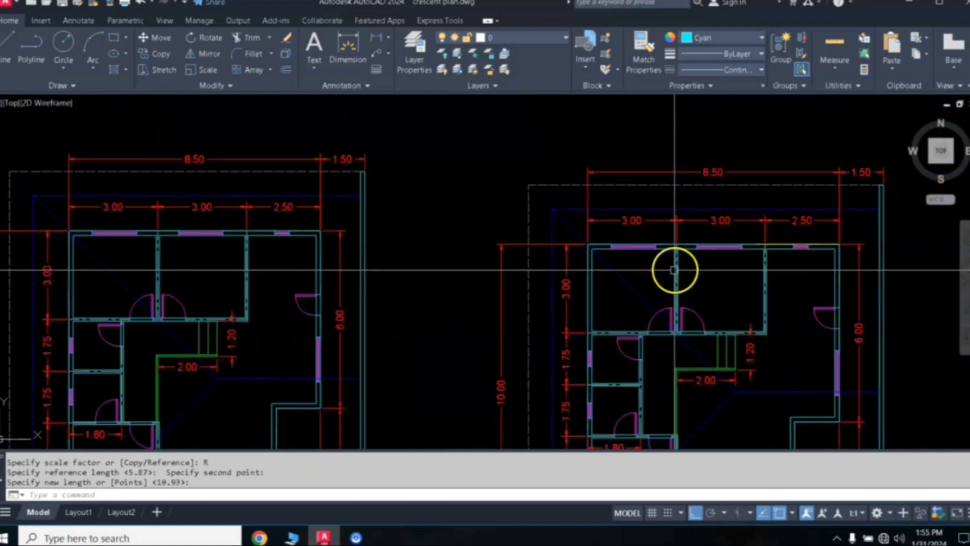